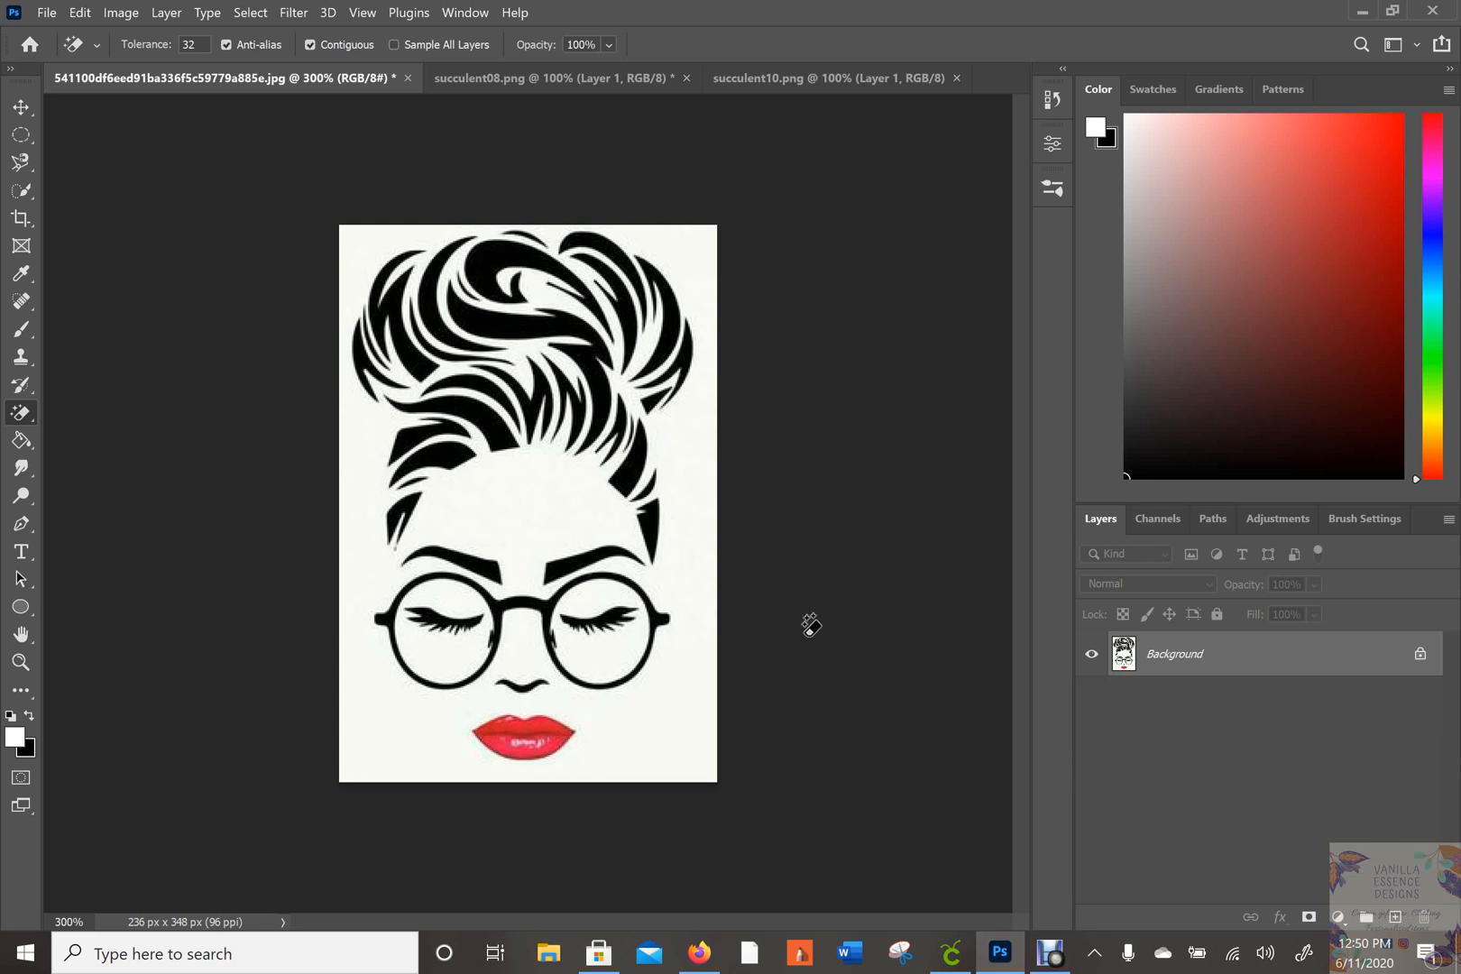
Step: Erase the off-white background around the face and inside both glasses lenses with the Magic Eraser Tool
{"action": "mouse_move", "coordinate": [1051, 953]}
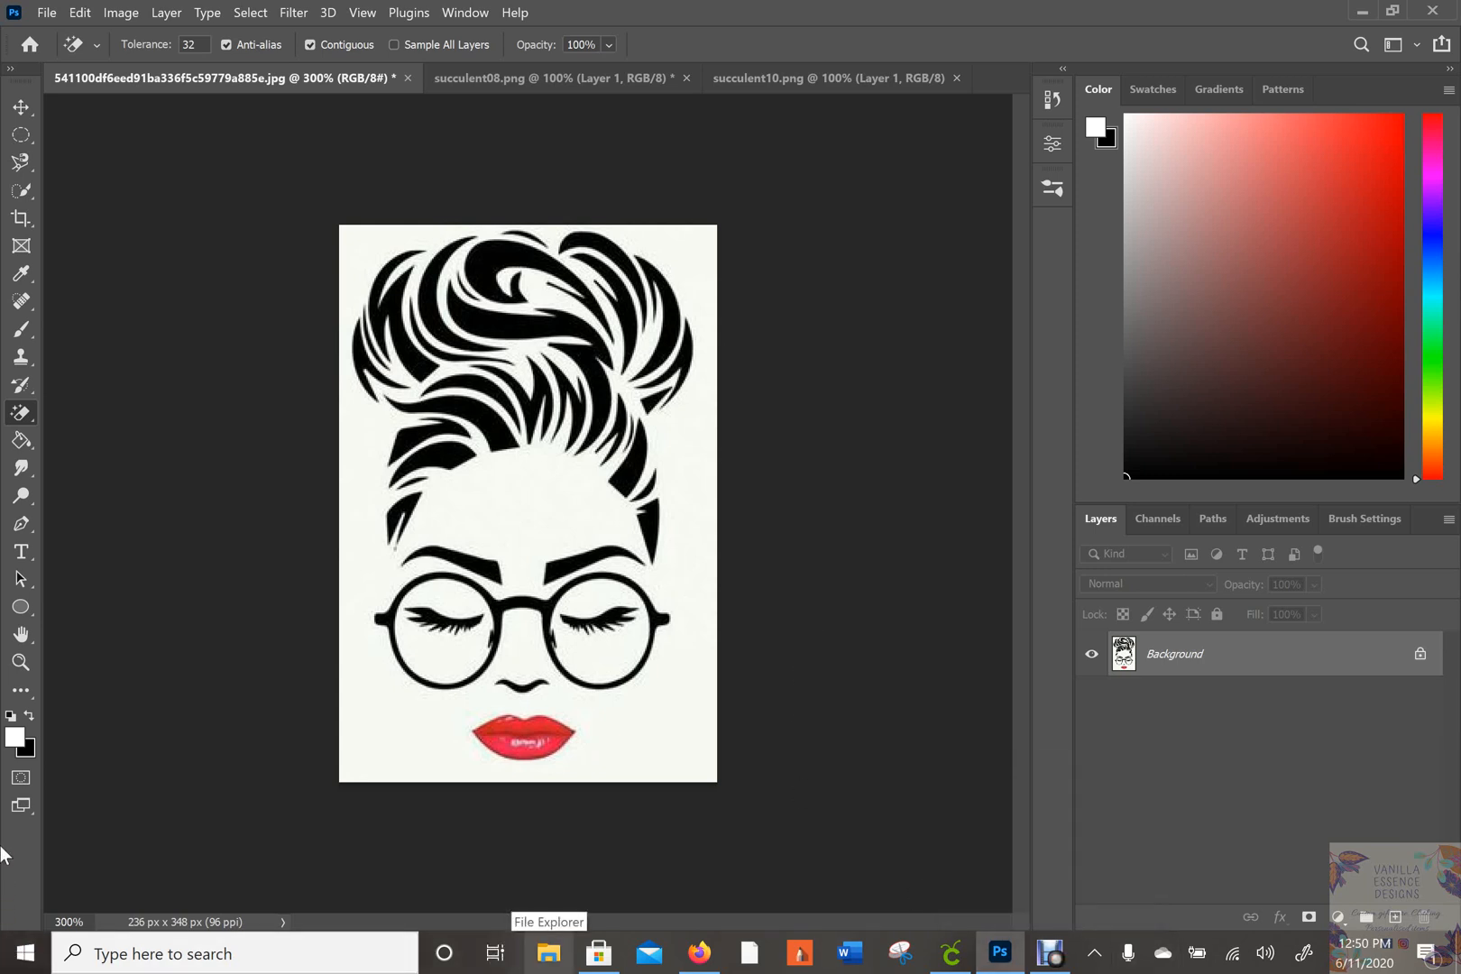
{"action": "right_click", "coordinate": [18, 416]}
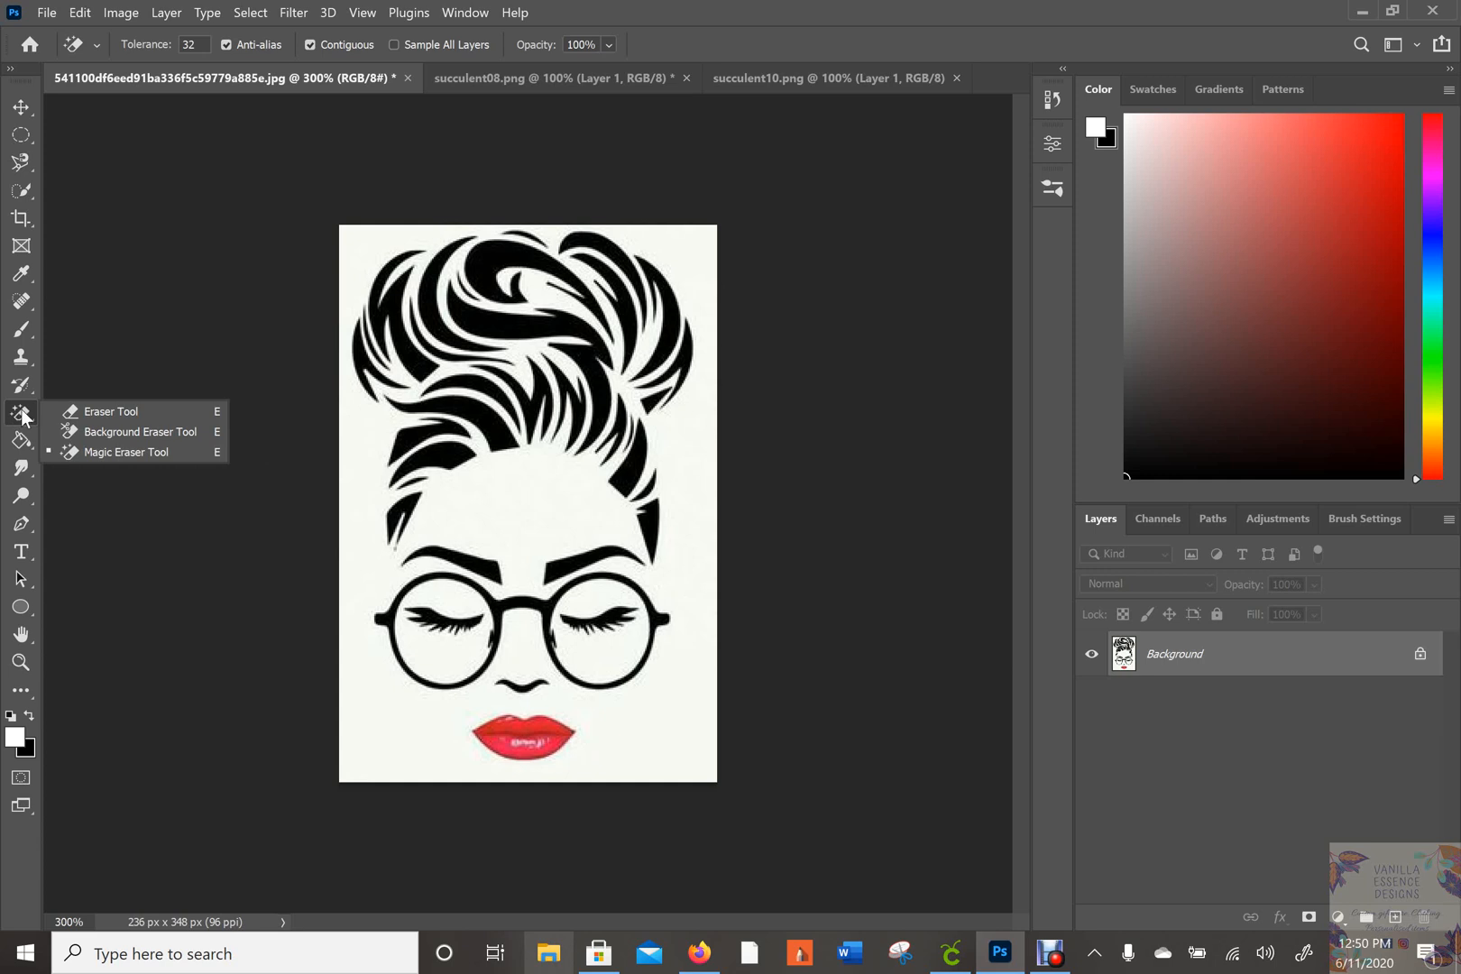
{"action": "left_click", "coordinate": [126, 451]}
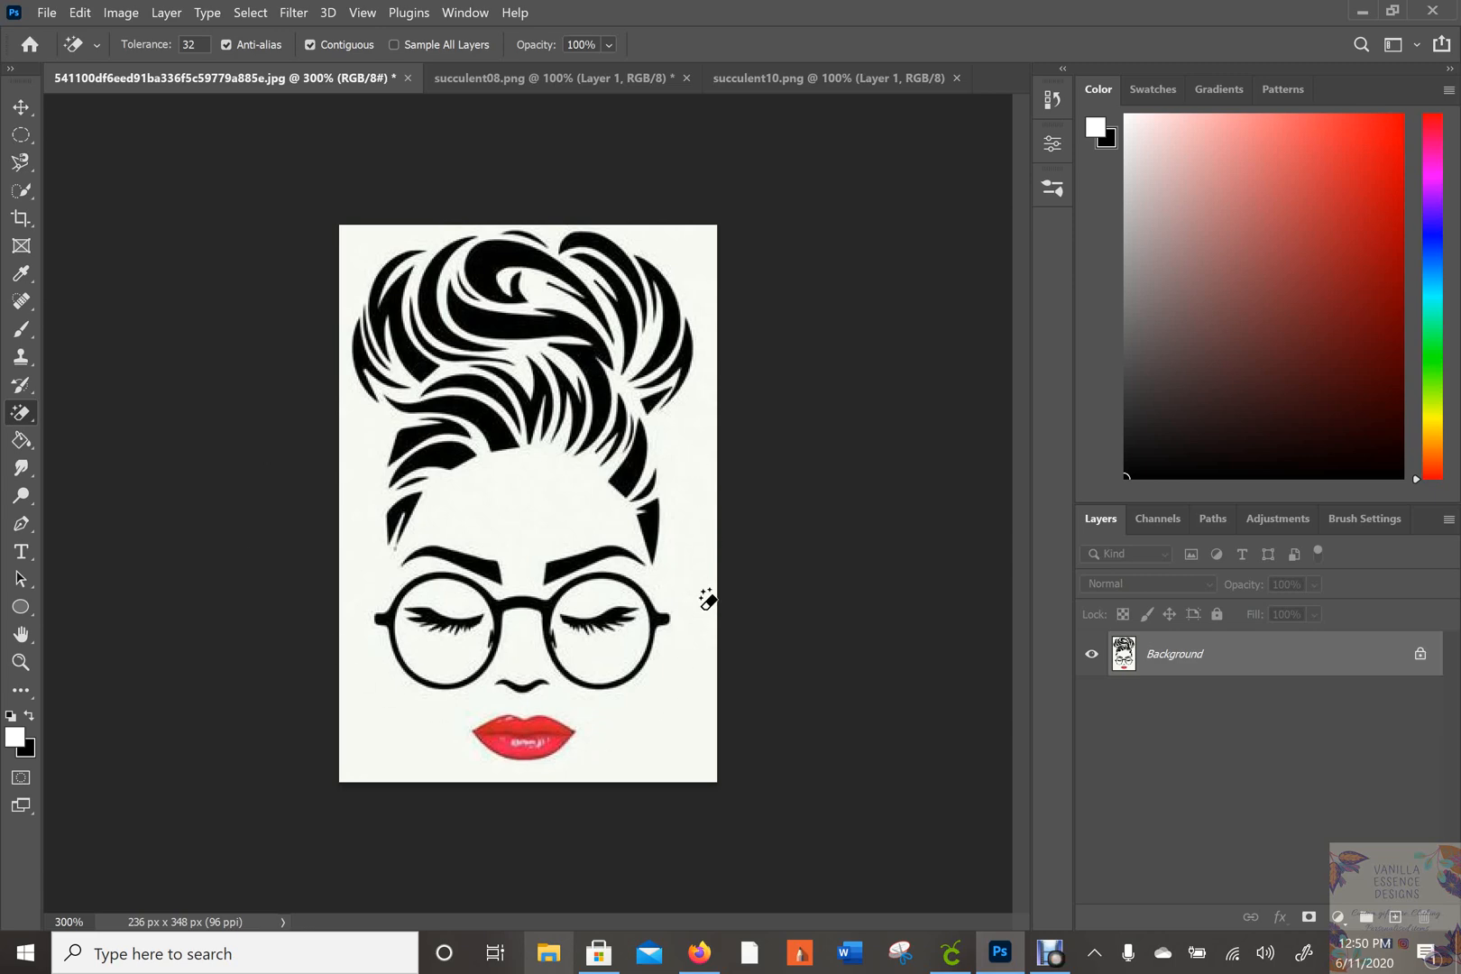
{"action": "left_click", "coordinate": [689, 672]}
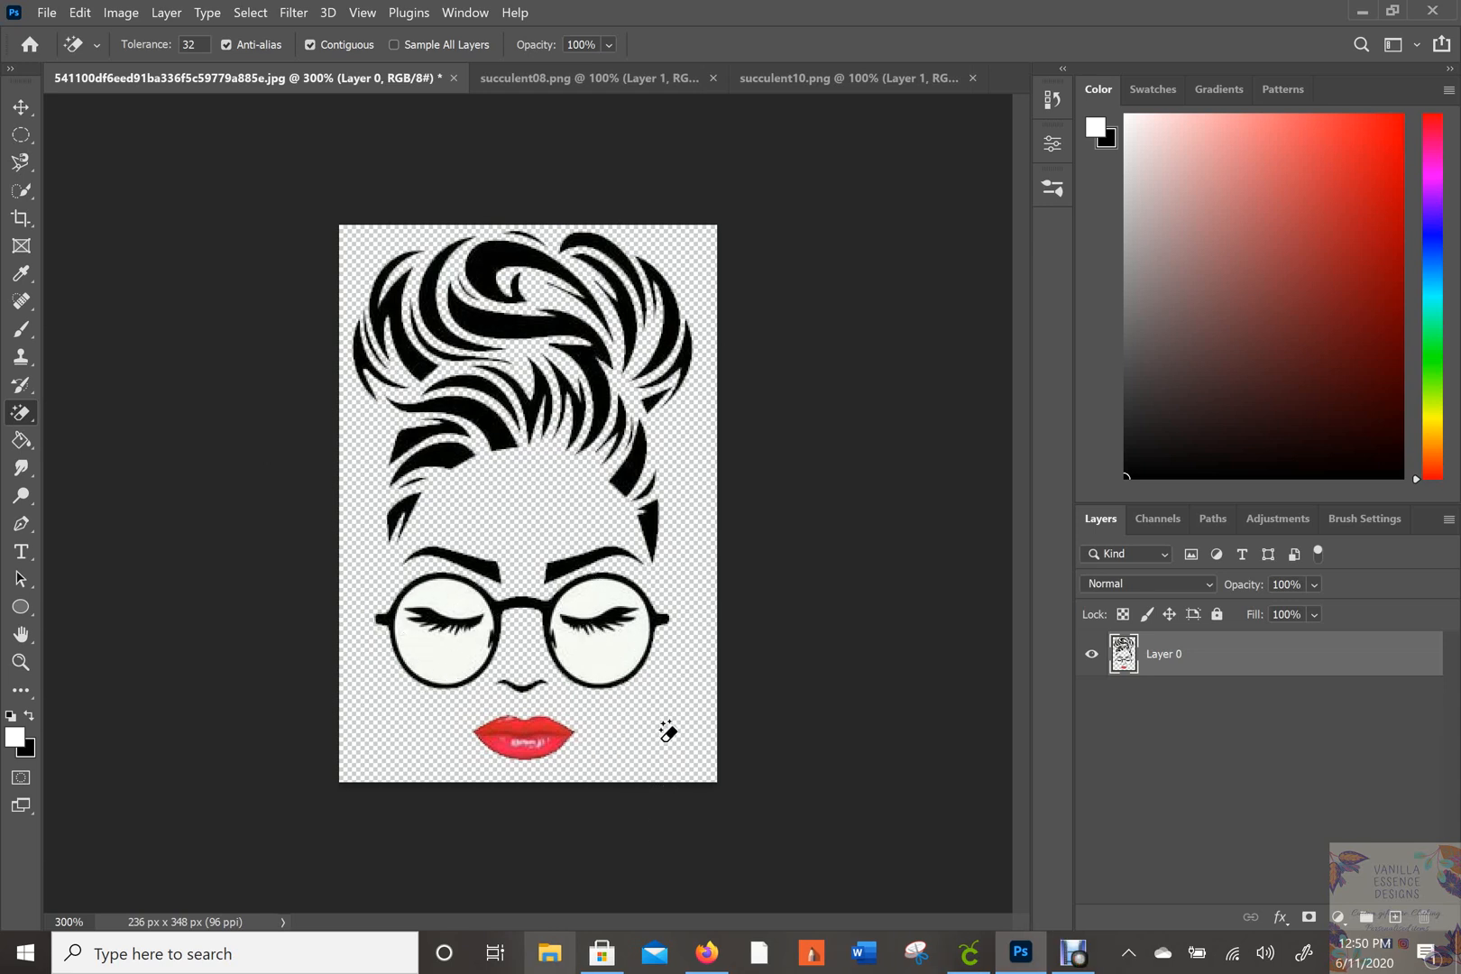
{"action": "left_click", "coordinate": [617, 657]}
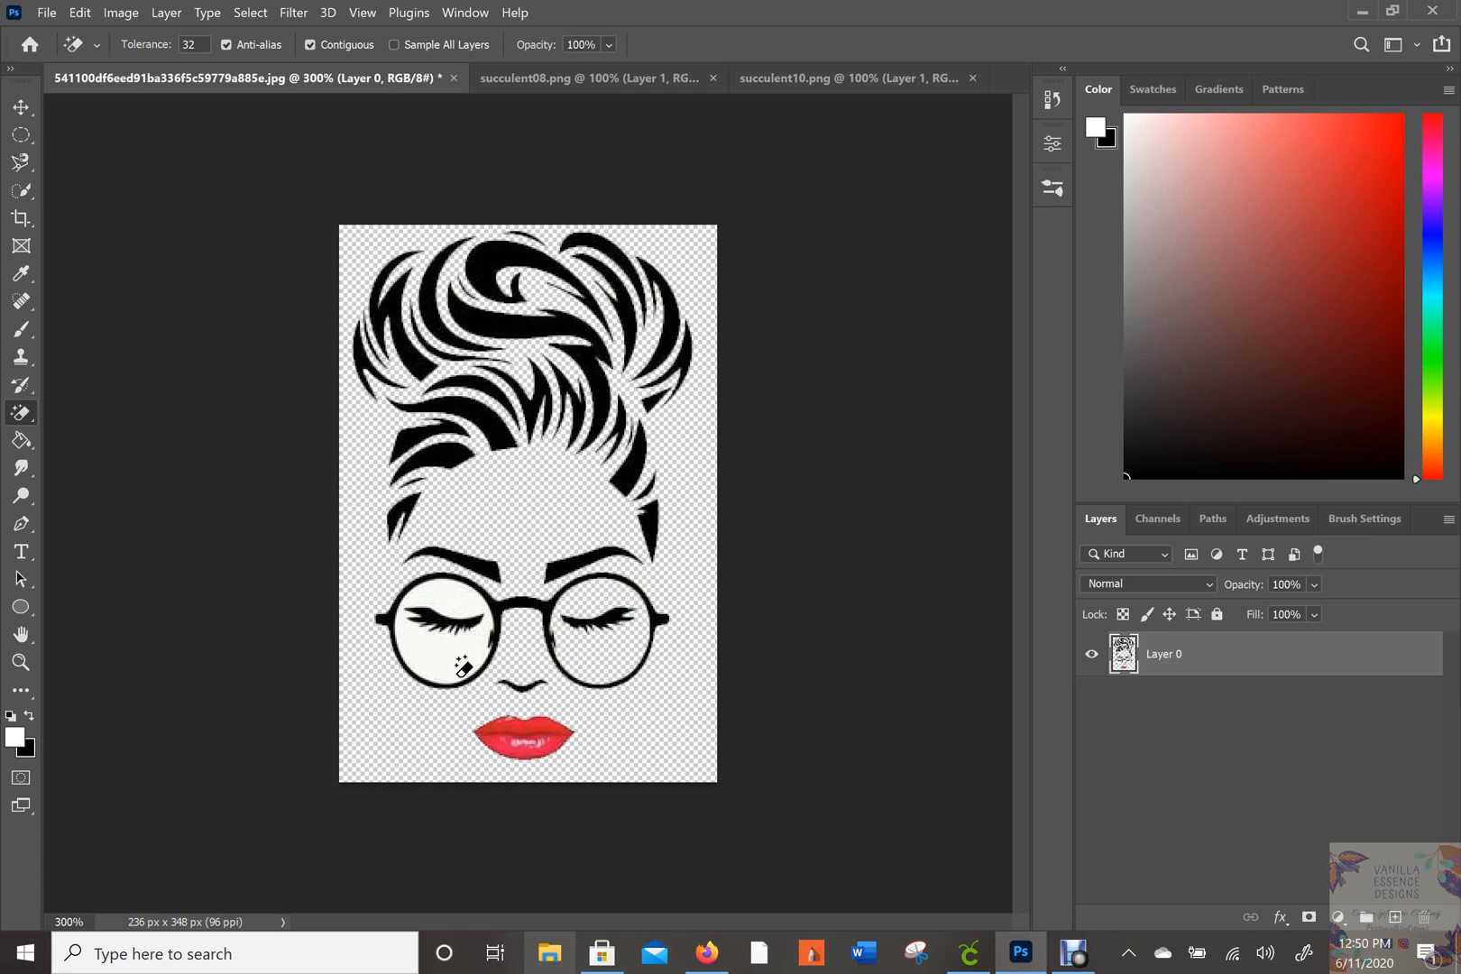
{"action": "left_click", "coordinate": [456, 661]}
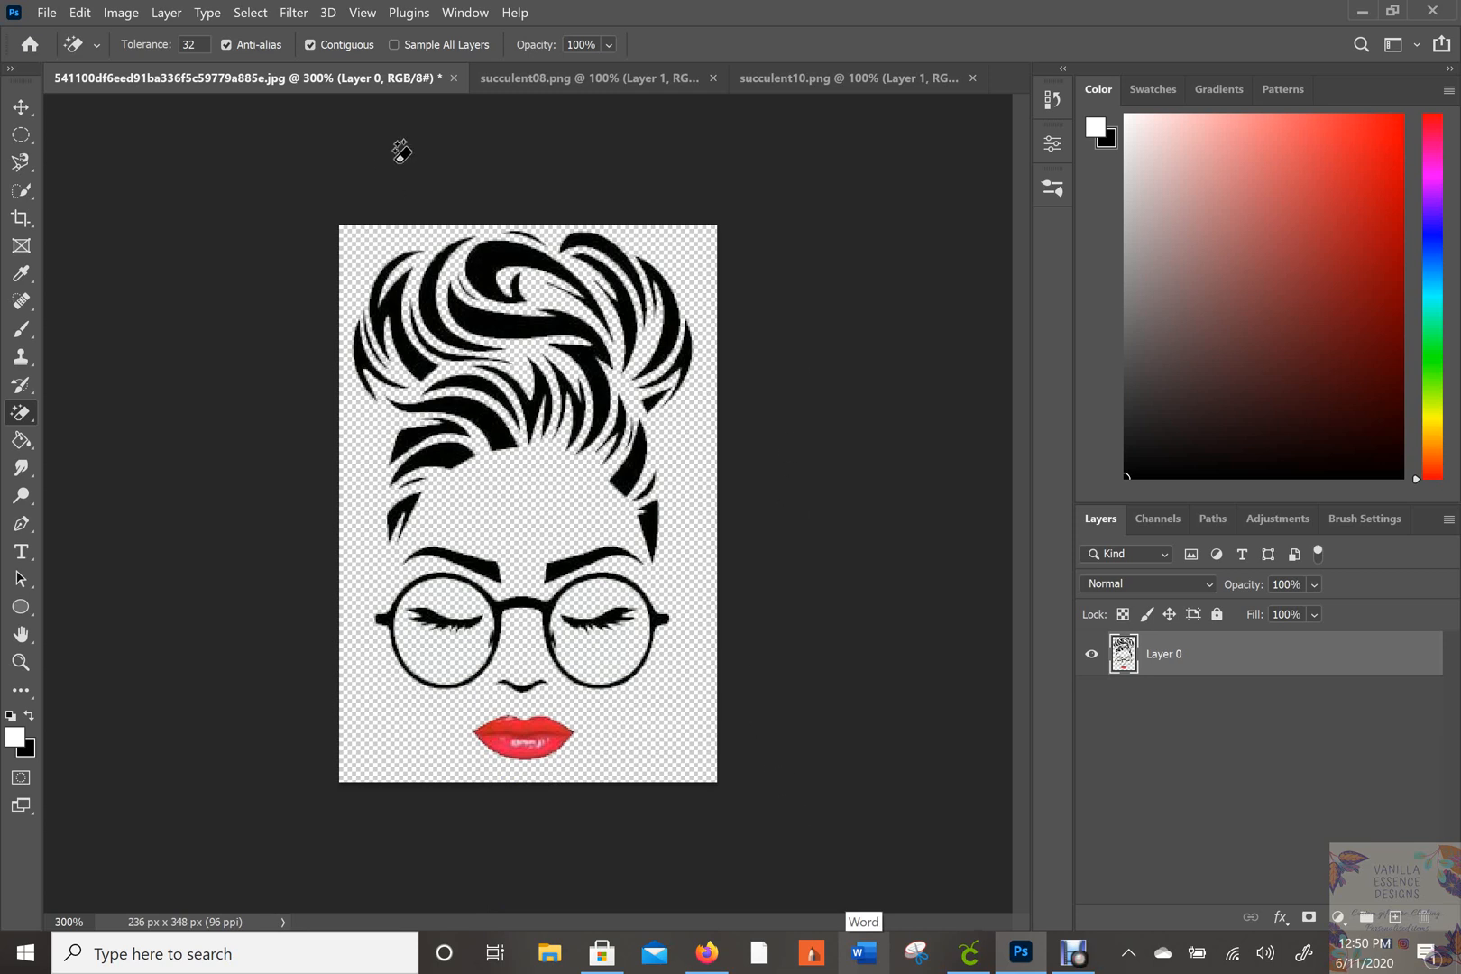
Step: Add a Stroke layer effect to the succulent in succulent08.png, keeping the artwork in view
{"action": "left_click", "coordinate": [549, 78]}
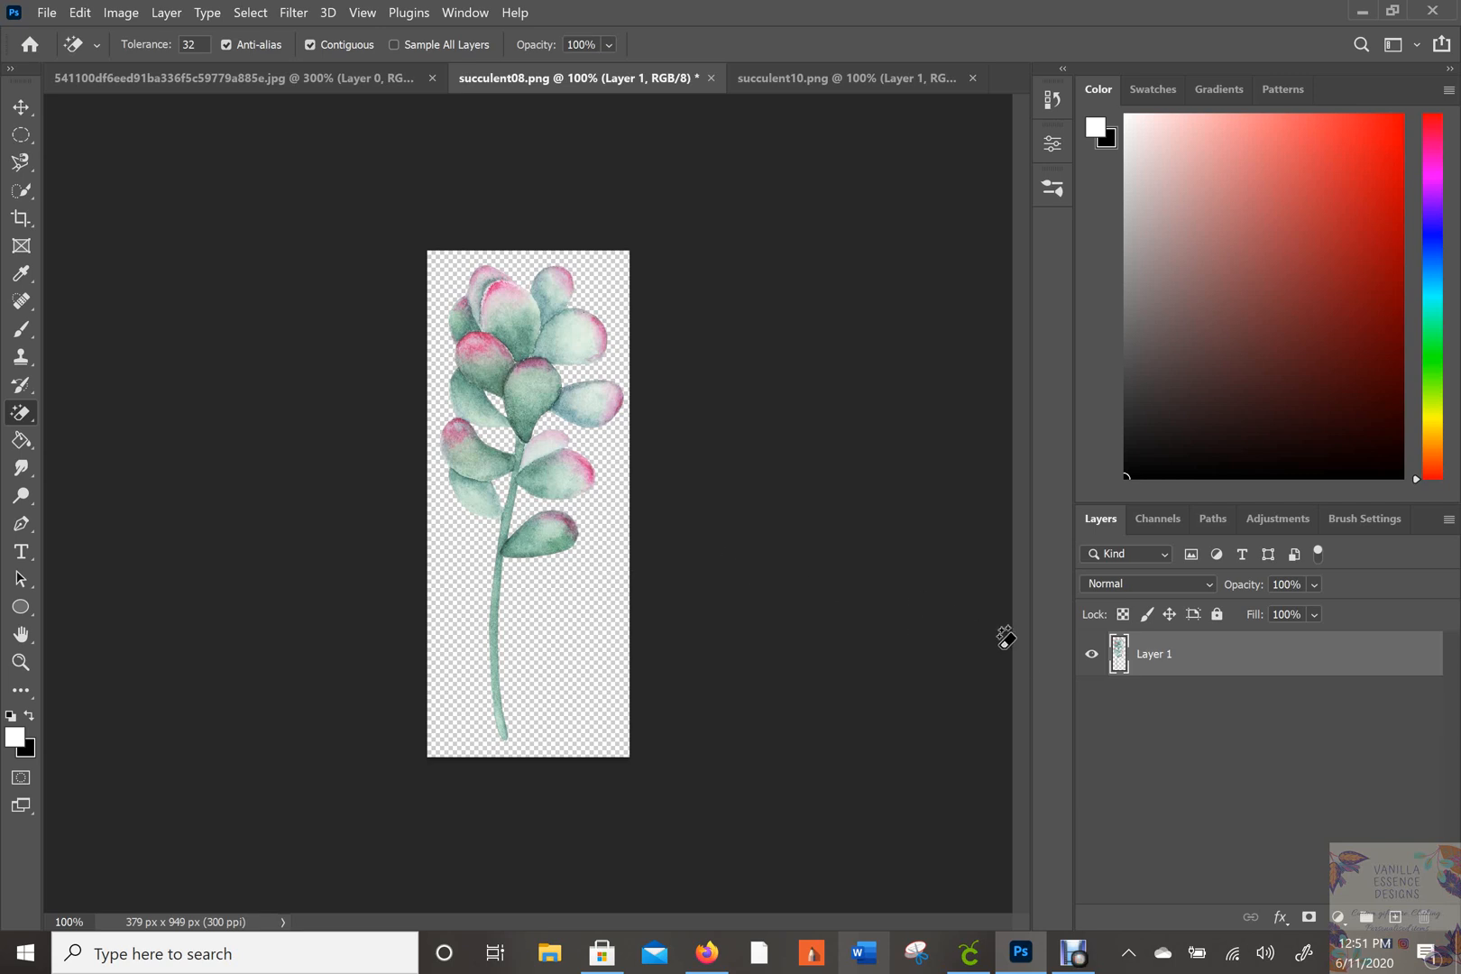
{"action": "left_click", "coordinate": [1284, 920]}
{"action": "left_click", "coordinate": [1310, 760]}
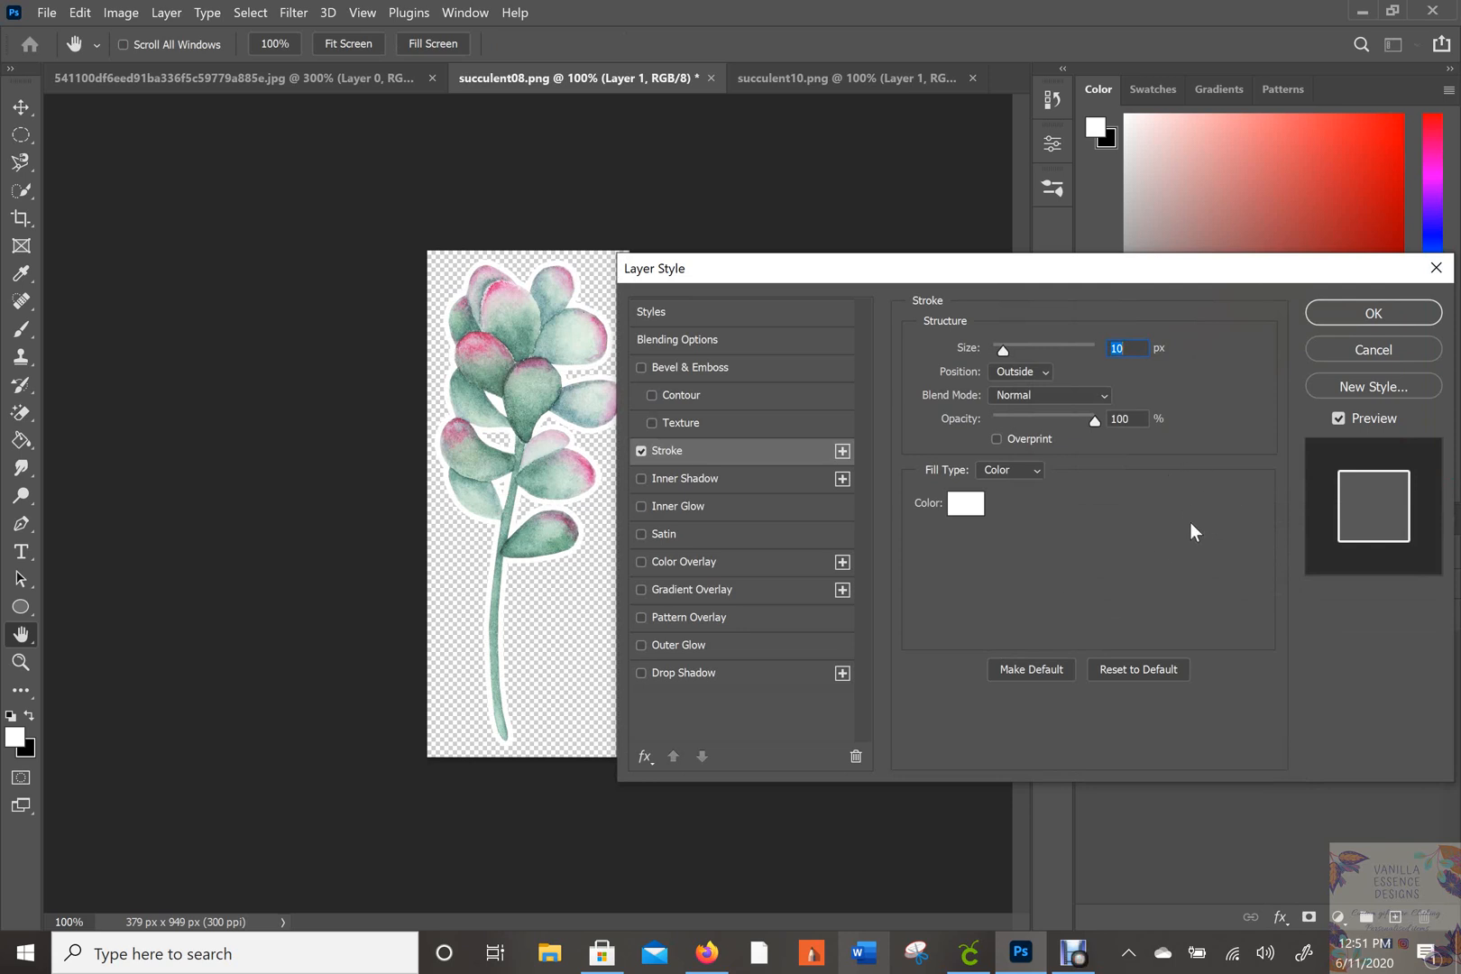
{"action": "left_click_drag", "start_coordinate": [721, 276], "coordinate": [777, 263]}
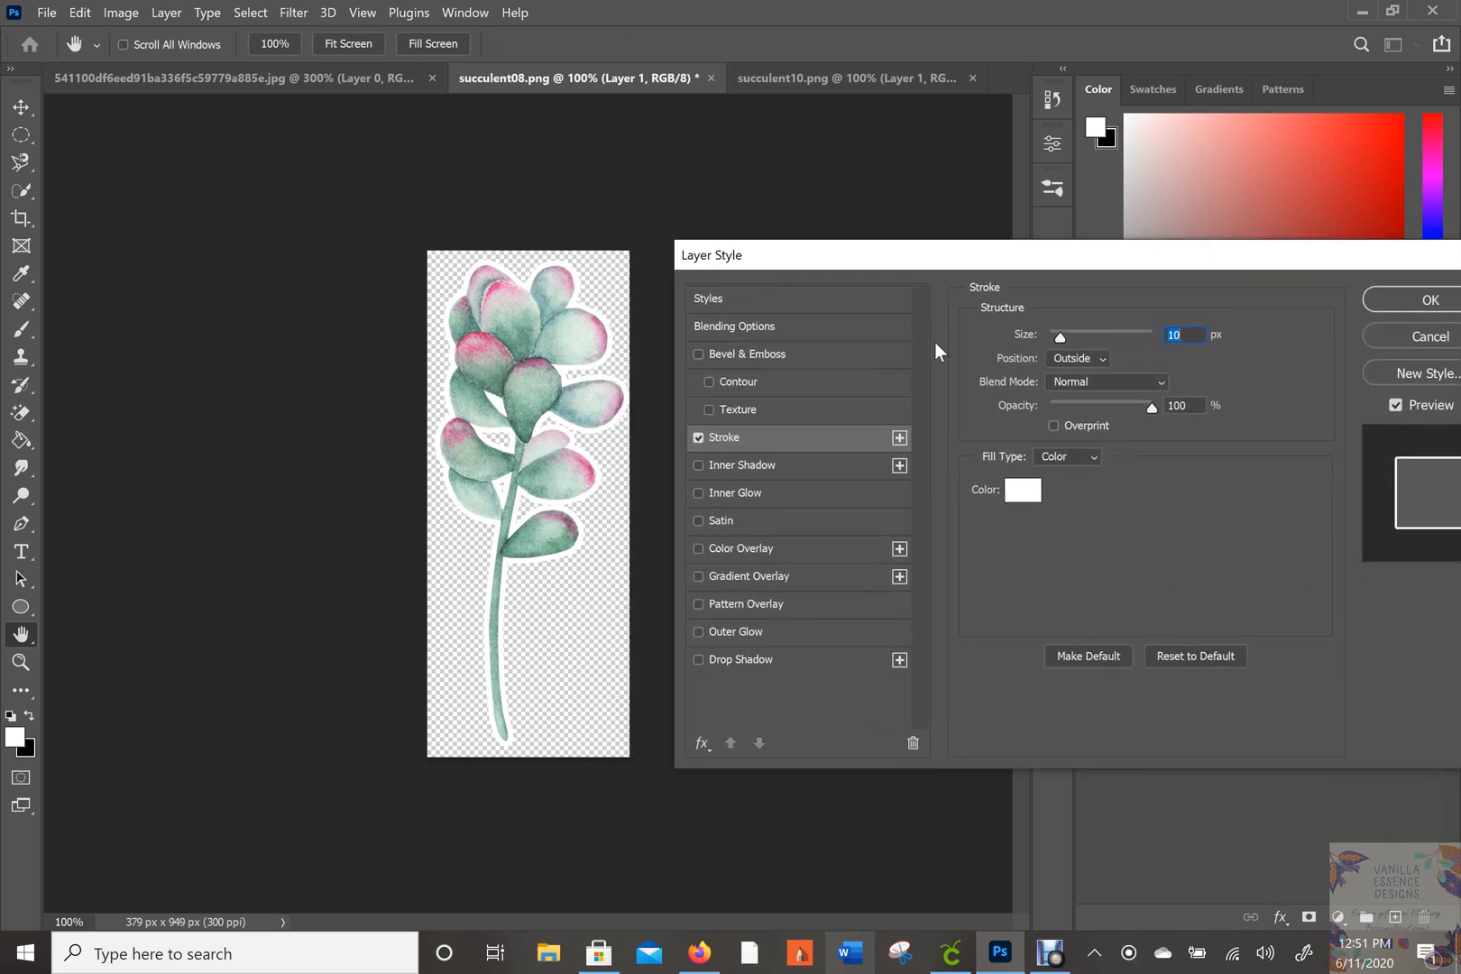
Step: Change the succulent's stroke color to red (eb4d4d)
{"action": "left_click", "coordinate": [1034, 496]}
{"action": "left_click_drag", "start_coordinate": [689, 241], "coordinate": [631, 221]}
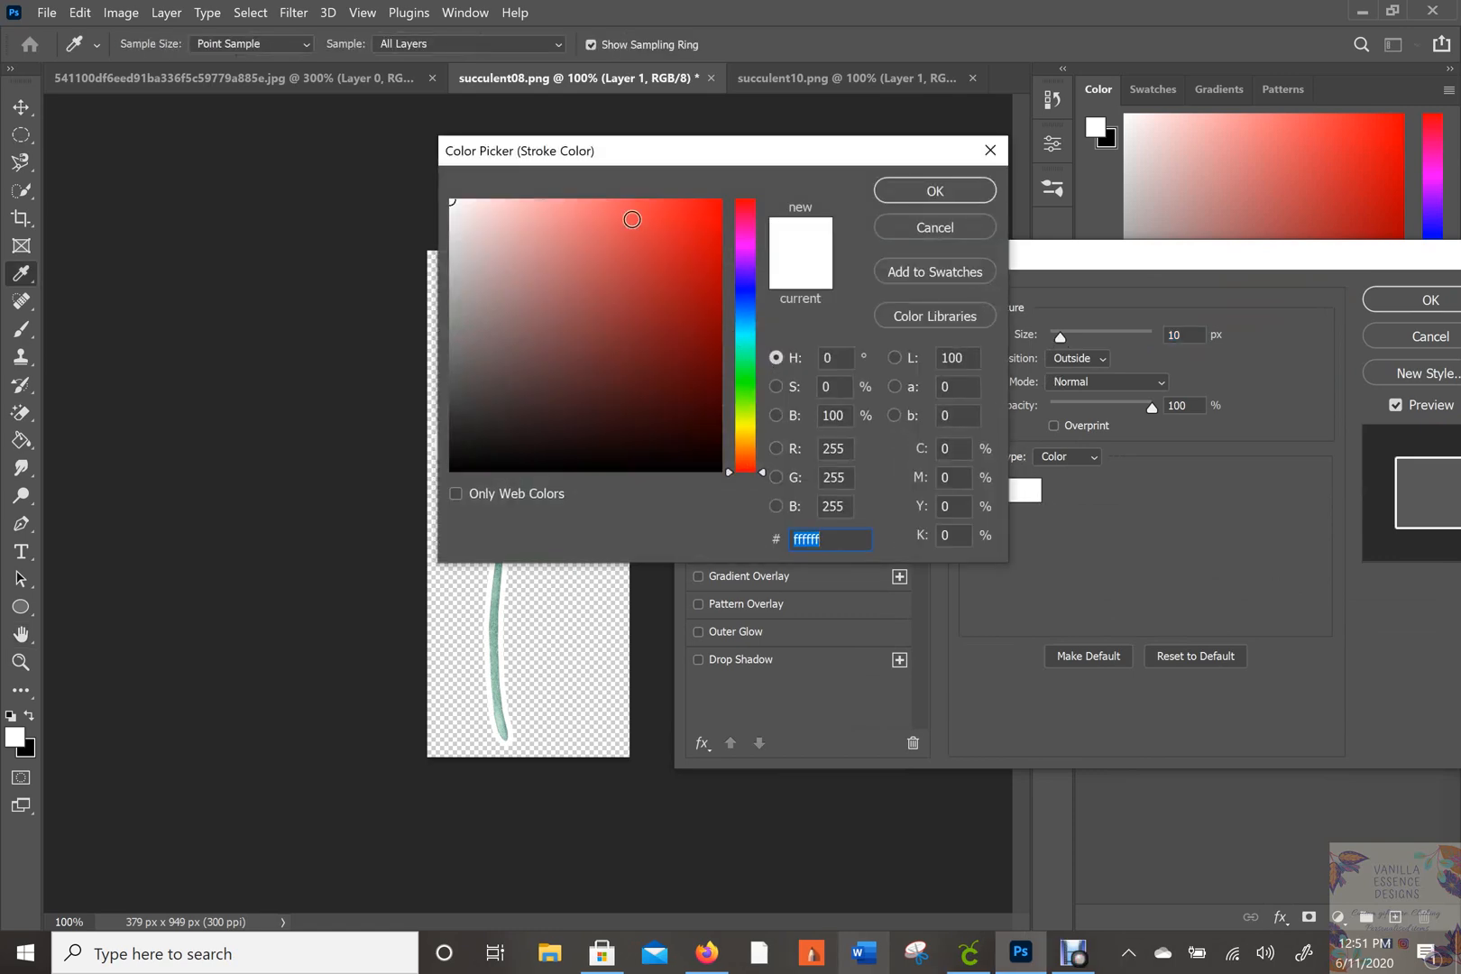
{"action": "left_click", "coordinate": [937, 197]}
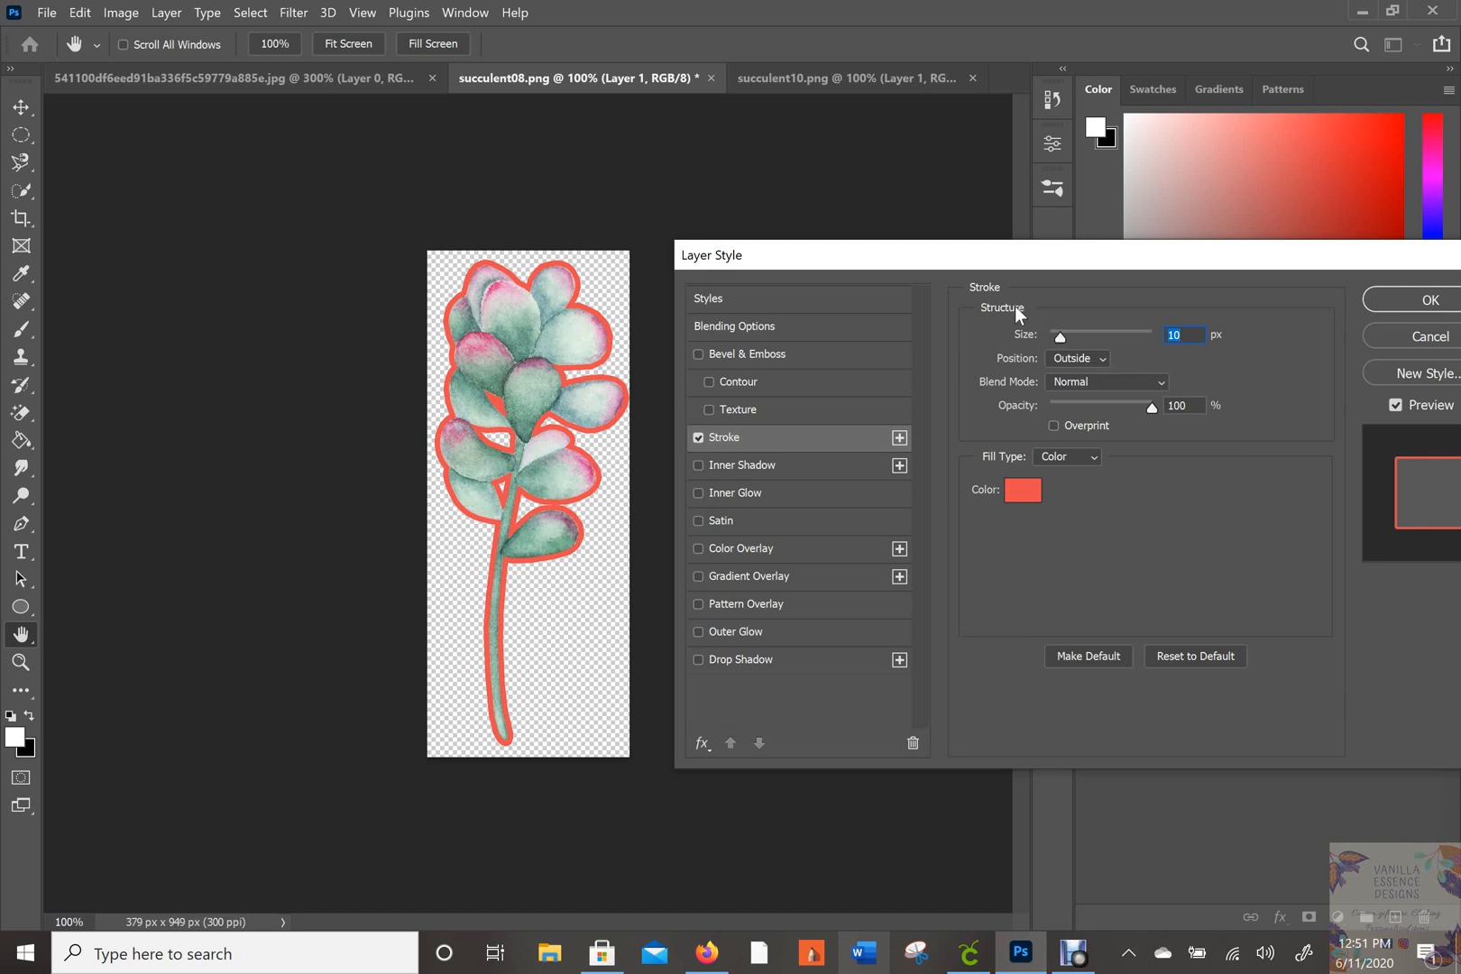
Step: Set the succulent's stroke size to 13 px and its color to white (ffffff), and apply the layer style
{"action": "mouse_move", "coordinate": [1061, 335]}
{"action": "left_mouse_down"}
{"action": "mouse_move", "coordinate": [1075, 340]}
{"action": "mouse_move", "coordinate": [1059, 338]}
{"action": "left_mouse_up"}
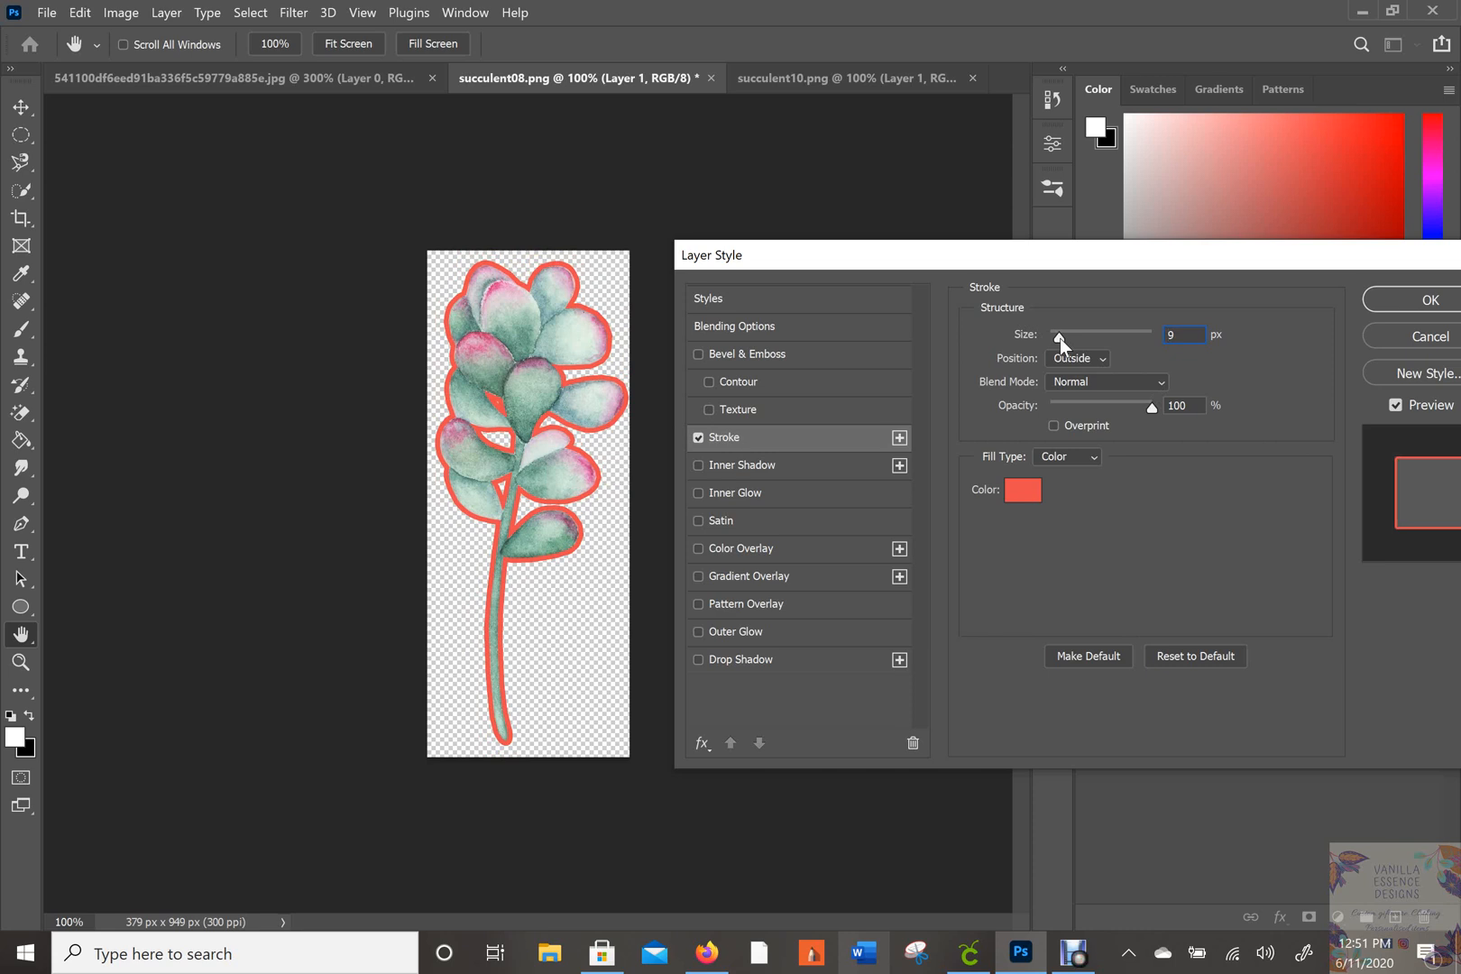
{"action": "left_click_drag", "start_coordinate": [1059, 338], "coordinate": [1061, 338]}
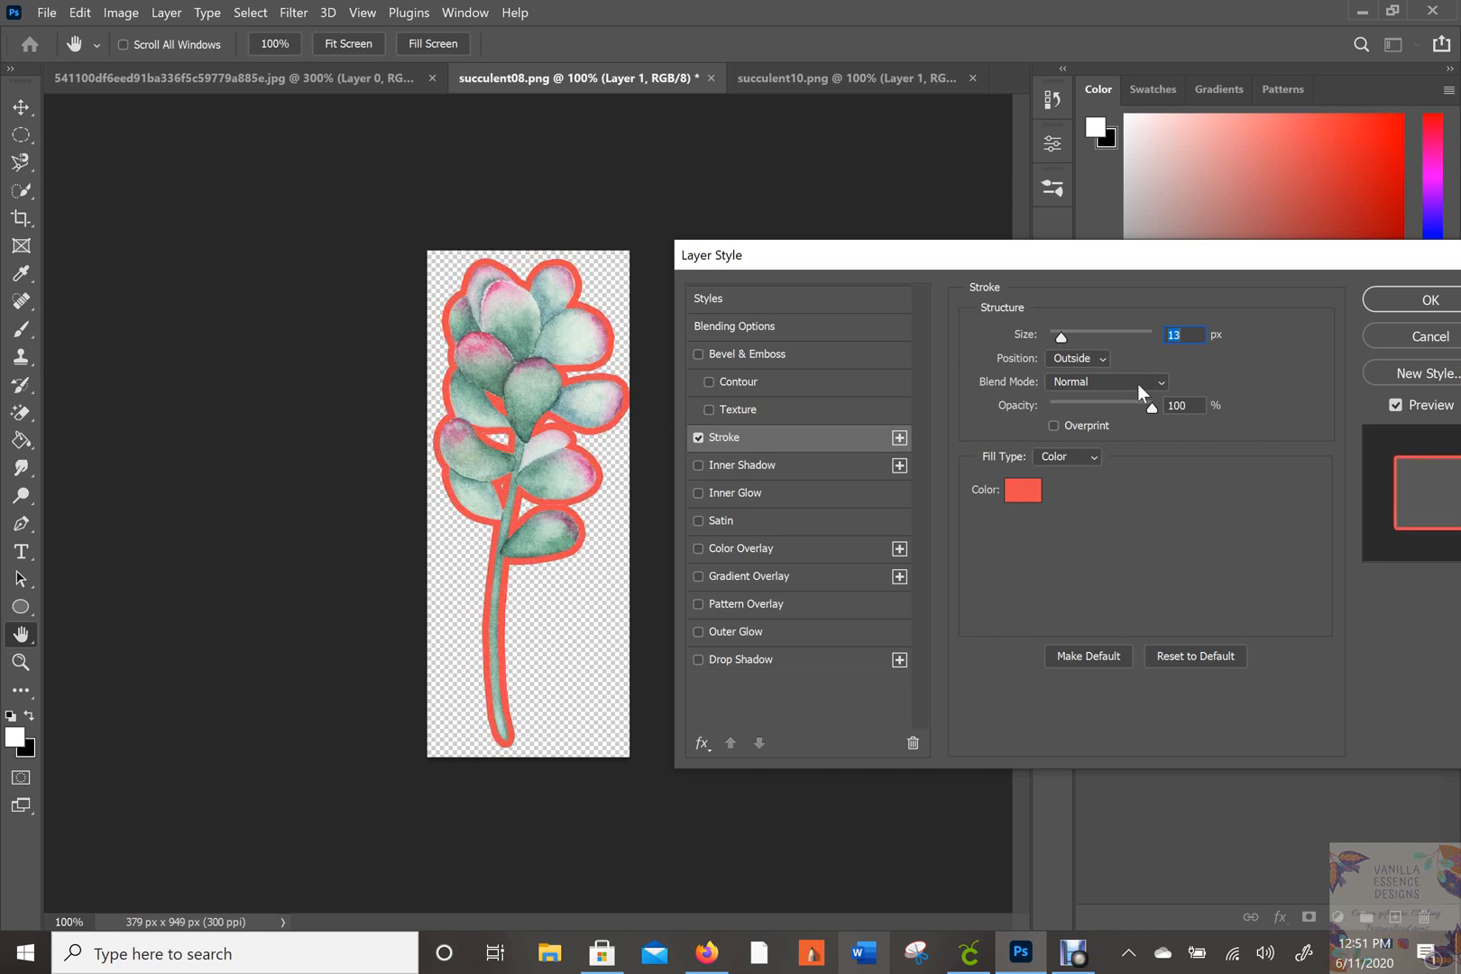
{"action": "left_click", "coordinate": [1022, 492]}
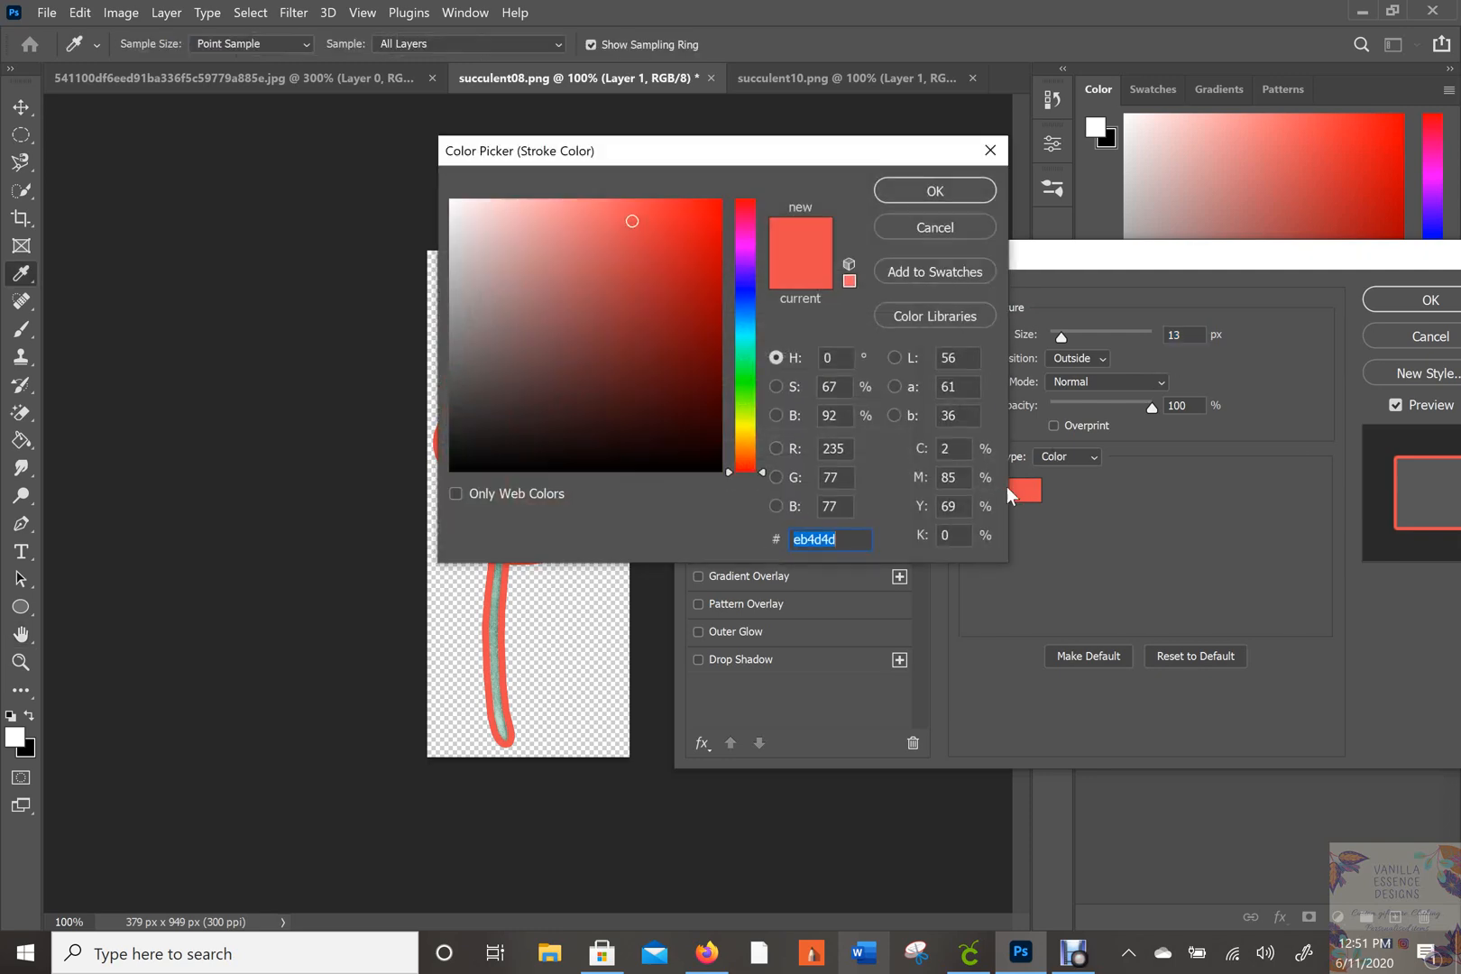
{"action": "left_click_drag", "start_coordinate": [455, 206], "coordinate": [438, 190]}
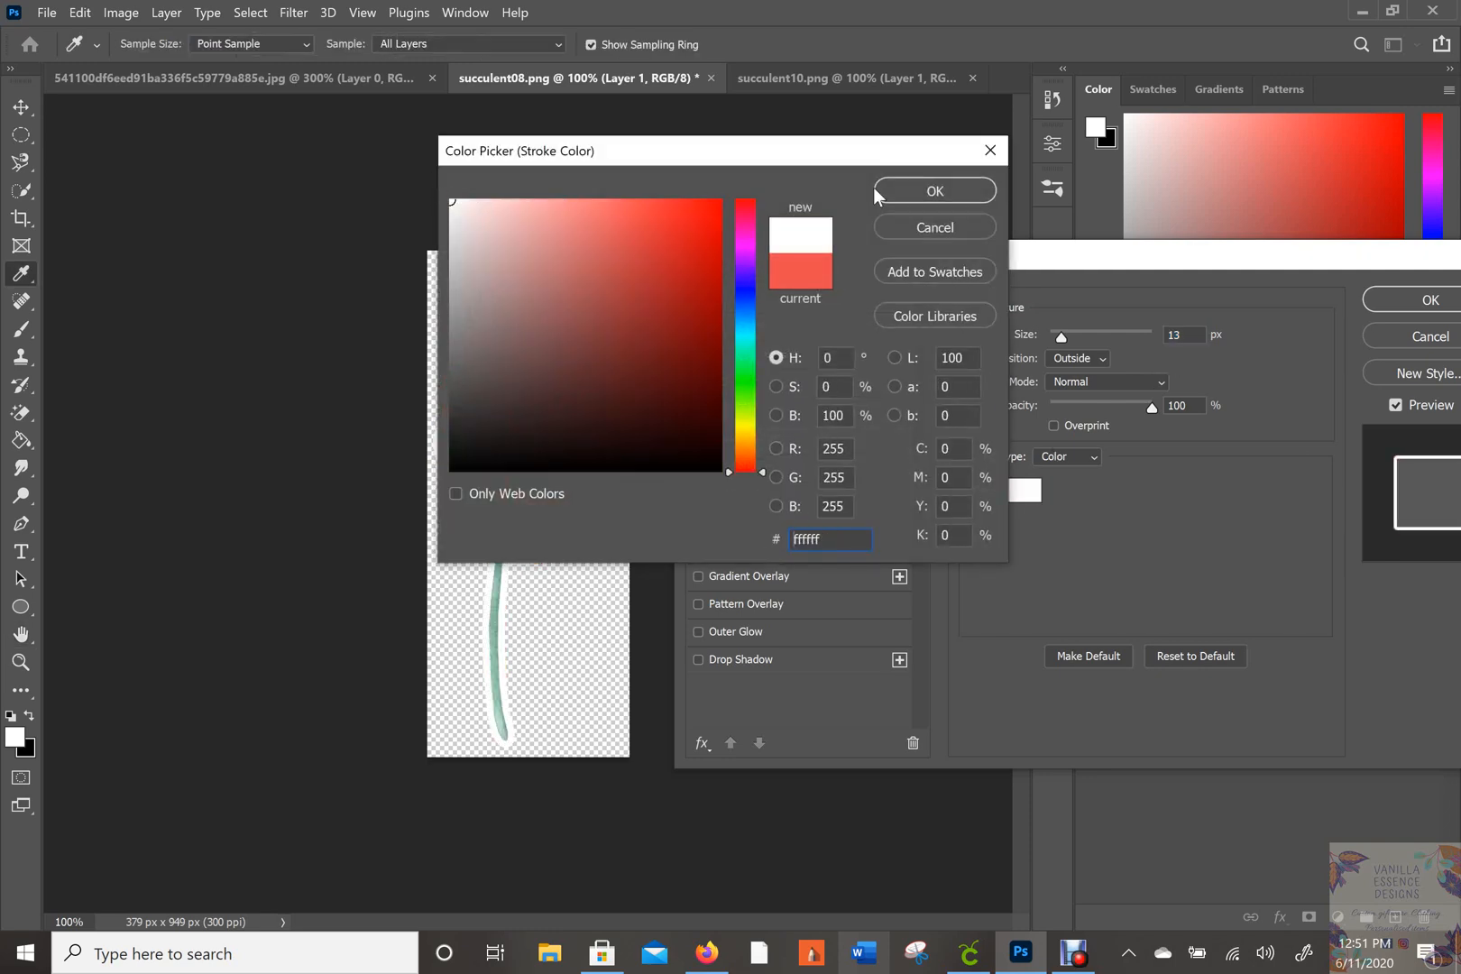
{"action": "left_click", "coordinate": [935, 191]}
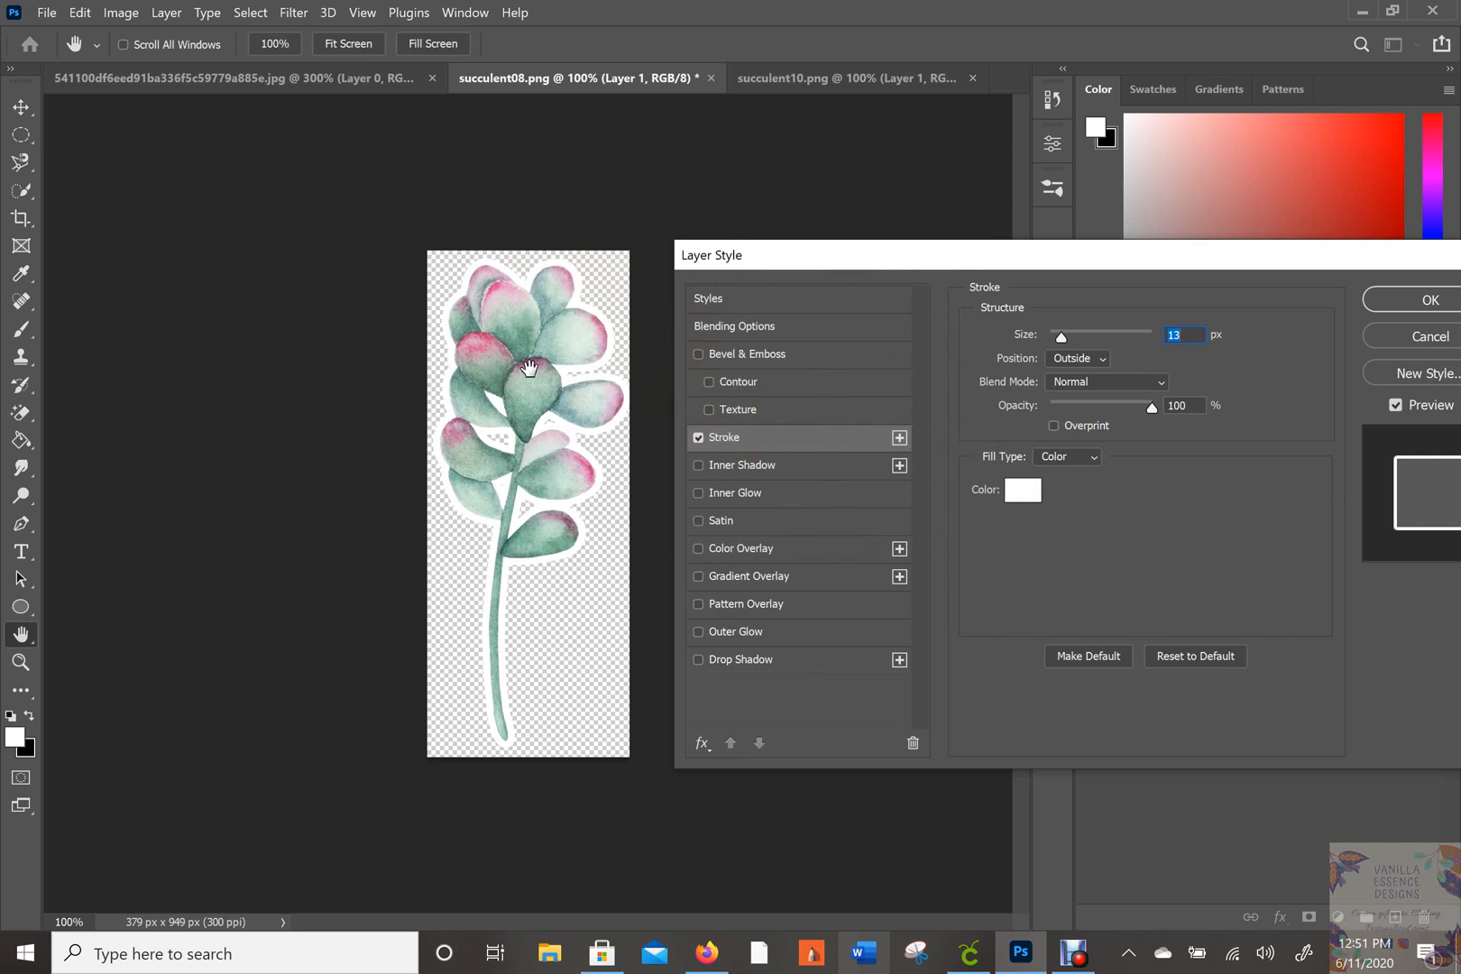
{"action": "left_click", "coordinate": [1423, 300]}
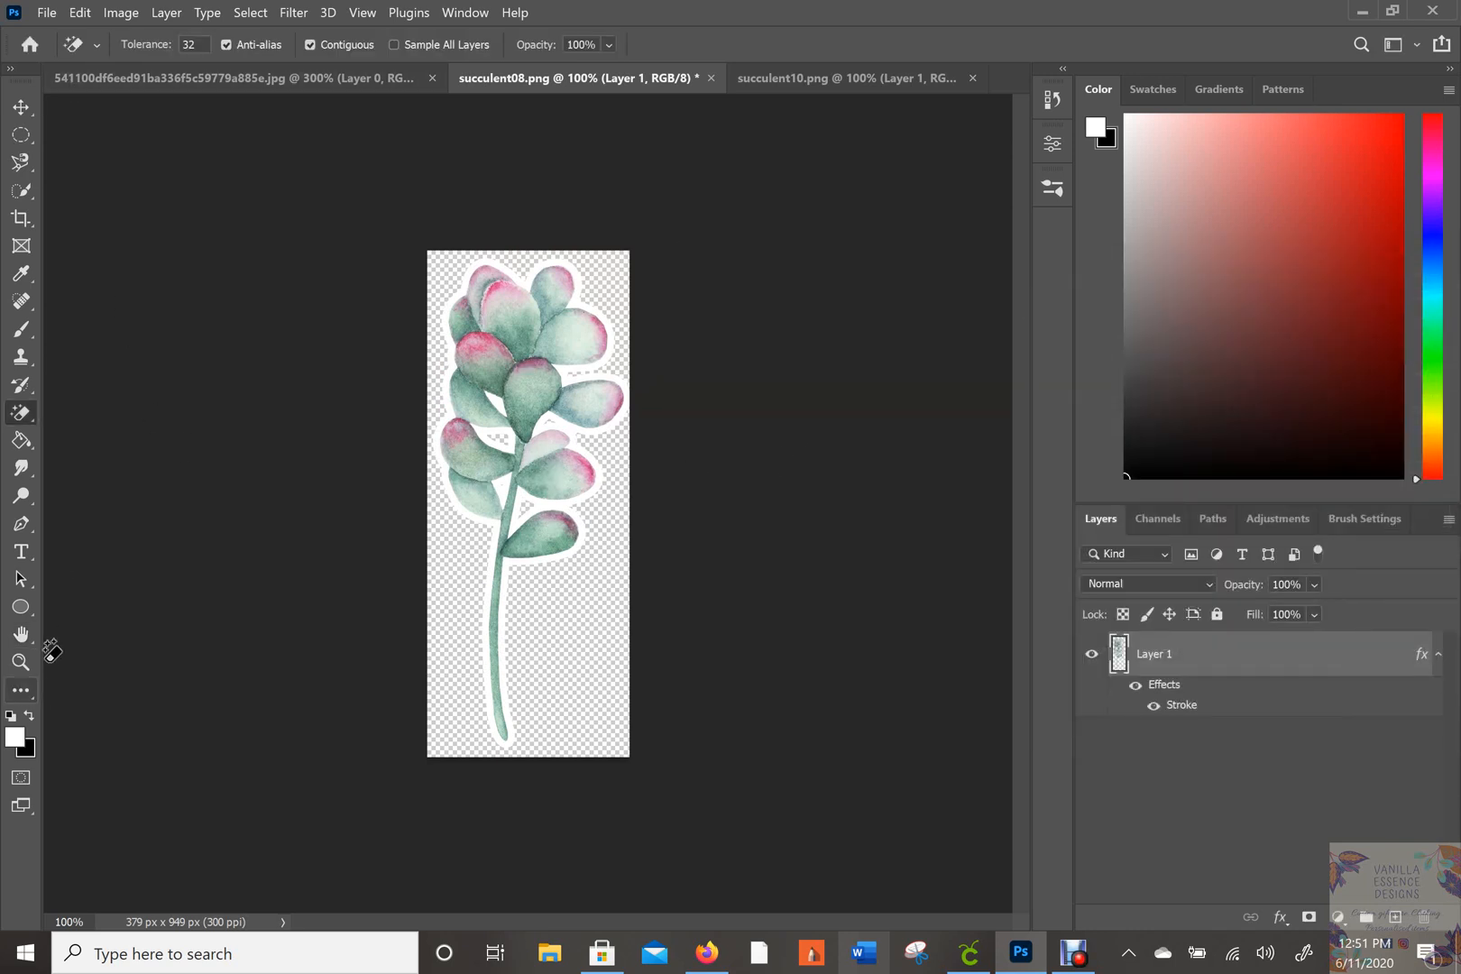
Step: Fill small transparent gaps between the succulent's leaves with white using the 18 px Hard Round brush
{"action": "left_click", "coordinate": [20, 662]}
{"action": "left_click", "coordinate": [387, 345]}
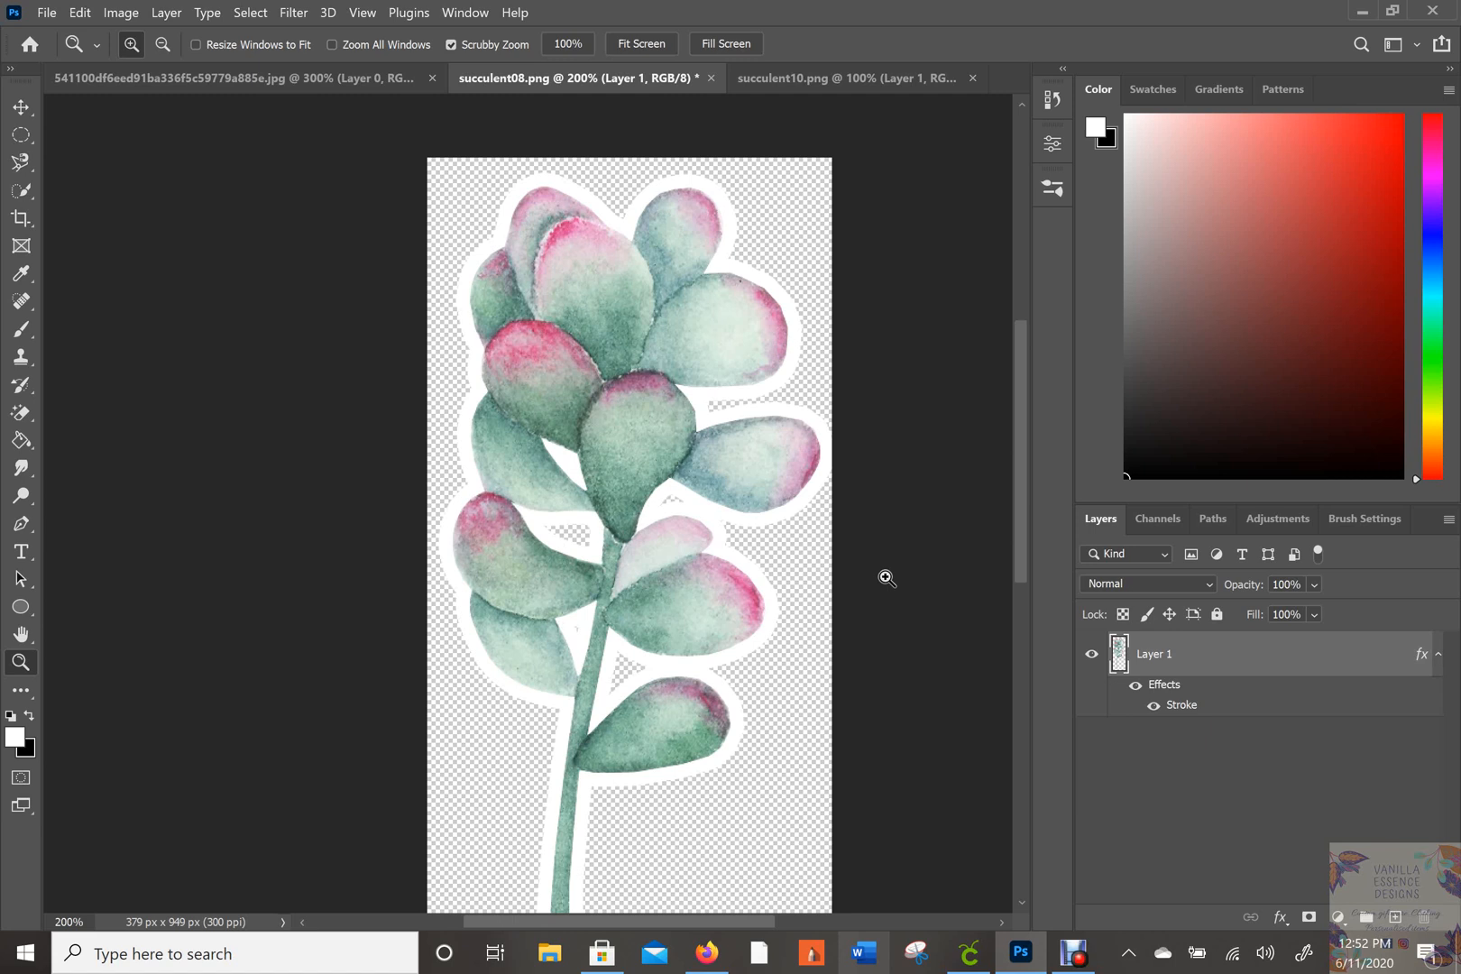
{"action": "left_click", "coordinate": [23, 333]}
{"action": "left_click", "coordinate": [156, 45]}
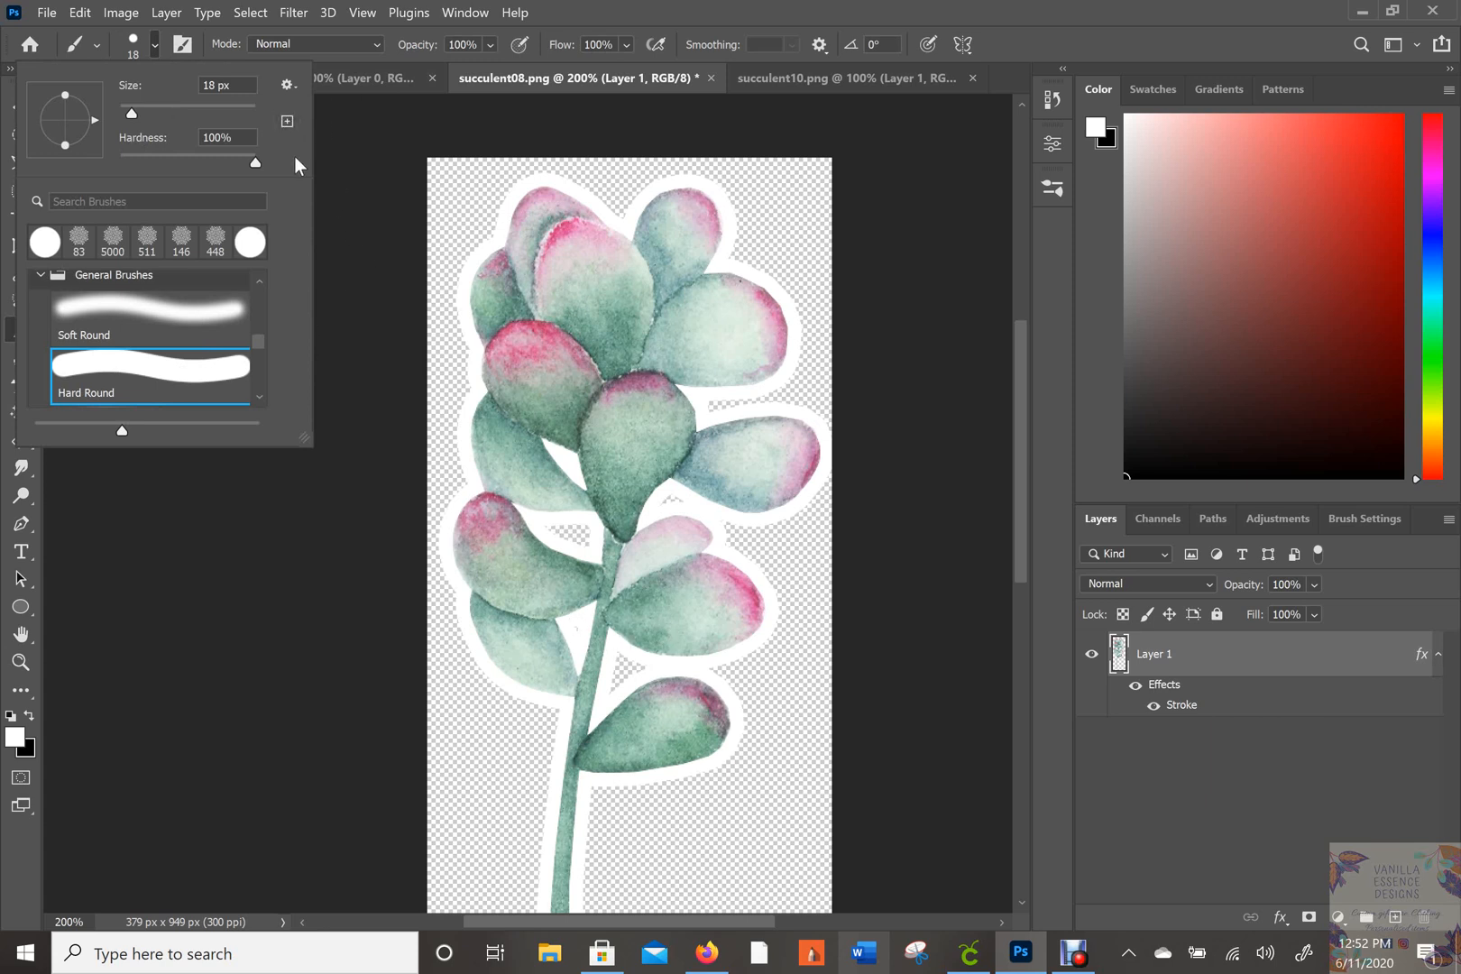
{"action": "left_click", "coordinate": [356, 158]}
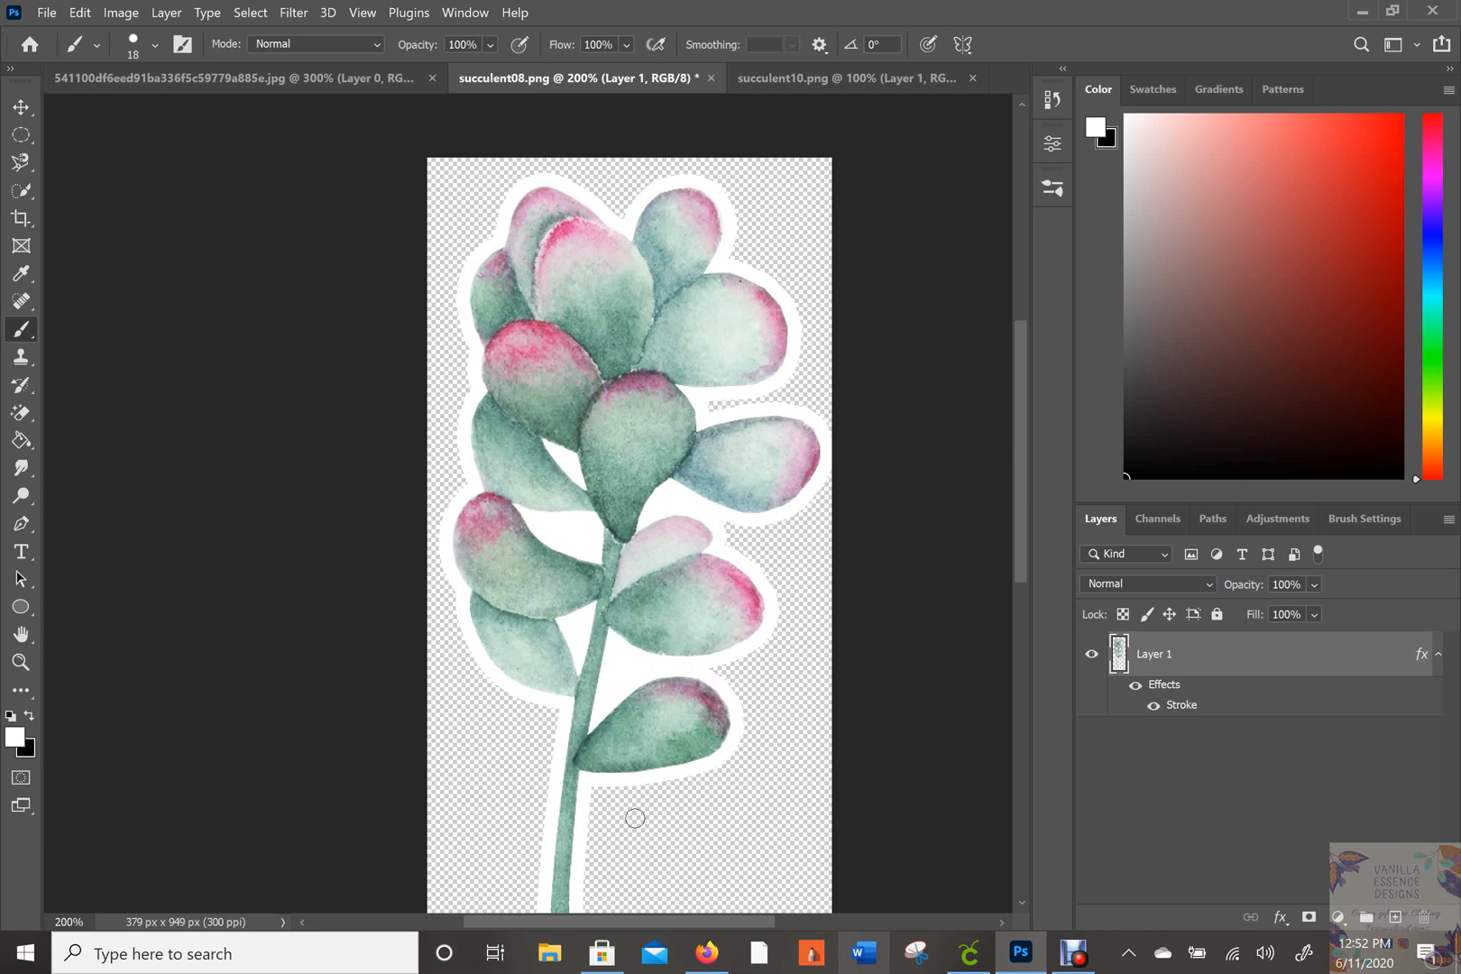
{"action": "scroll", "coordinate": [630, 821], "scroll_direction": "down", "scroll_amount": 3}
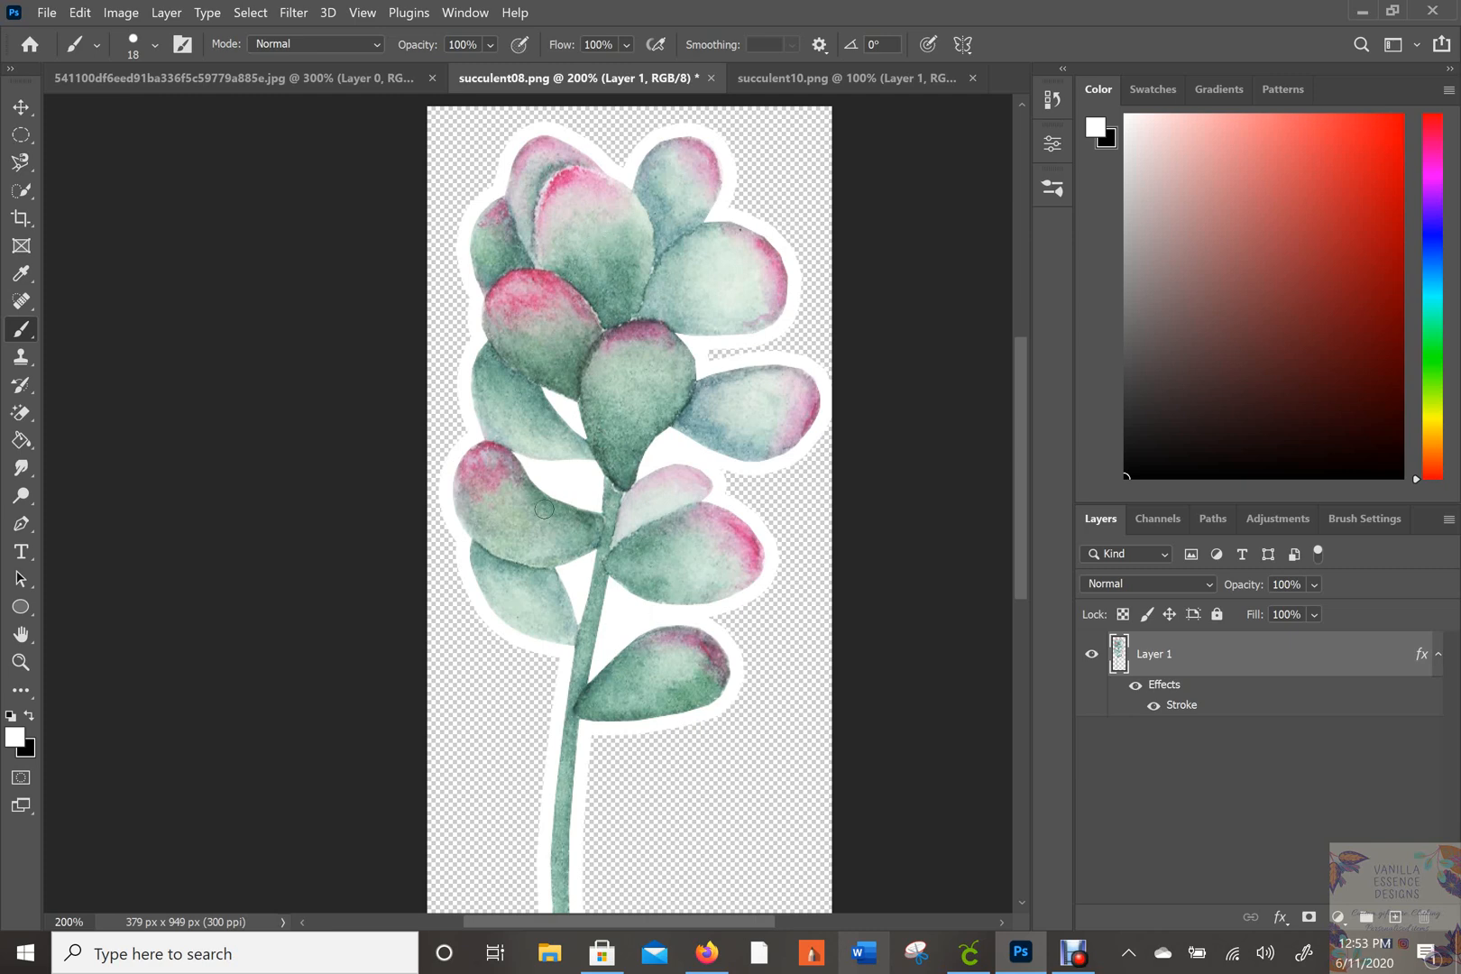
Step: Apply a white 13 px outside Stroke effect to the leafy branch in succulent10.png
{"action": "left_click", "coordinate": [787, 80]}
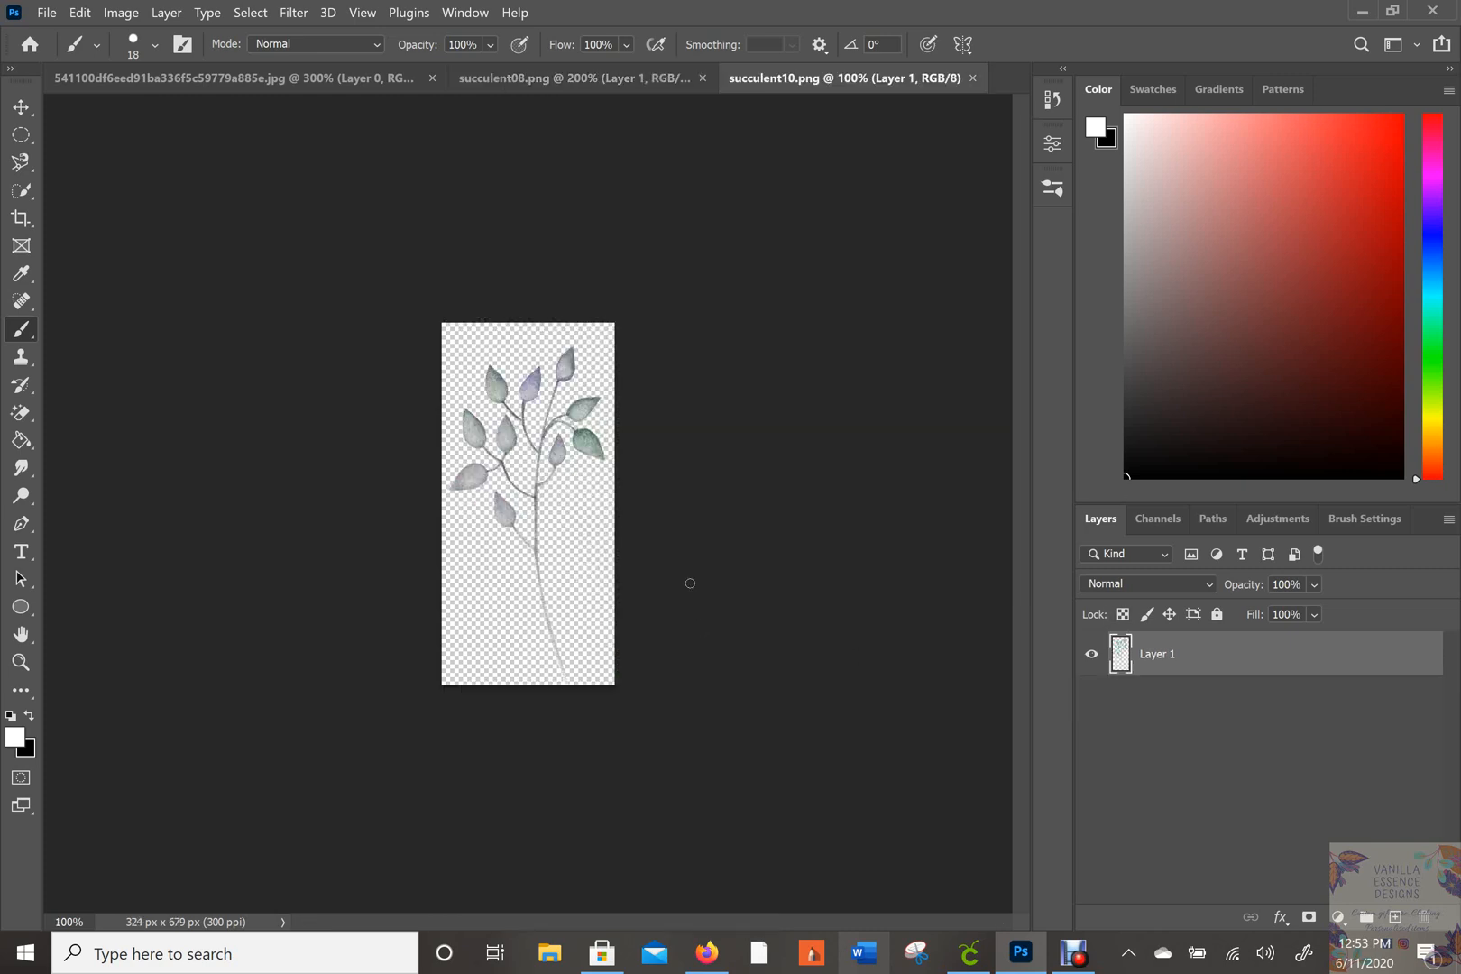
{"action": "left_click", "coordinate": [23, 665]}
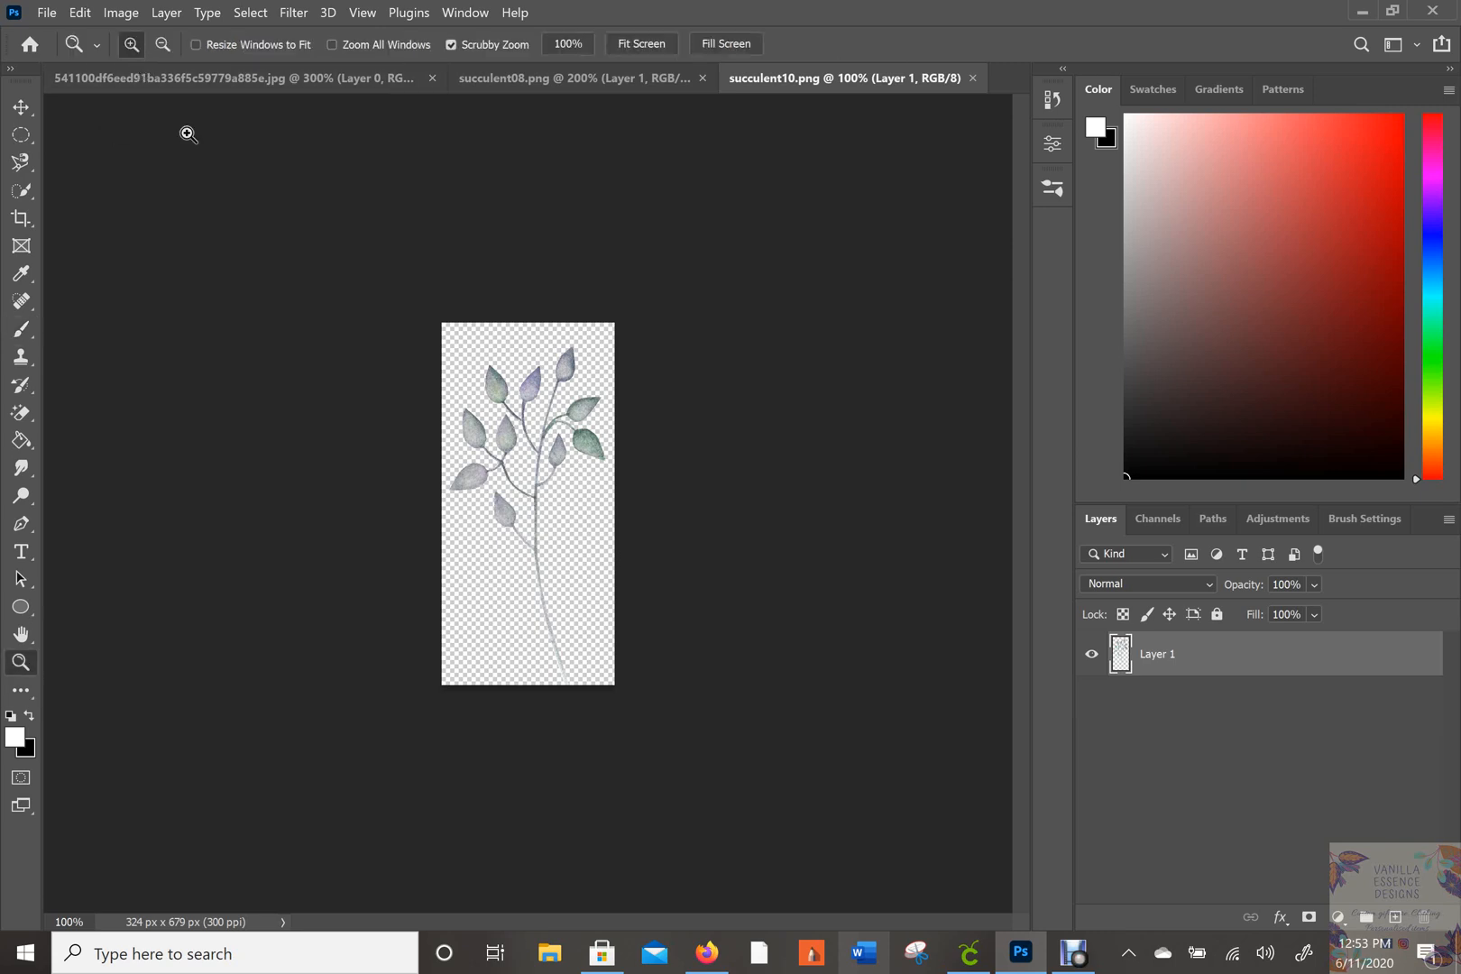
{"action": "left_click", "coordinate": [501, 430]}
{"action": "left_click", "coordinate": [563, 310]}
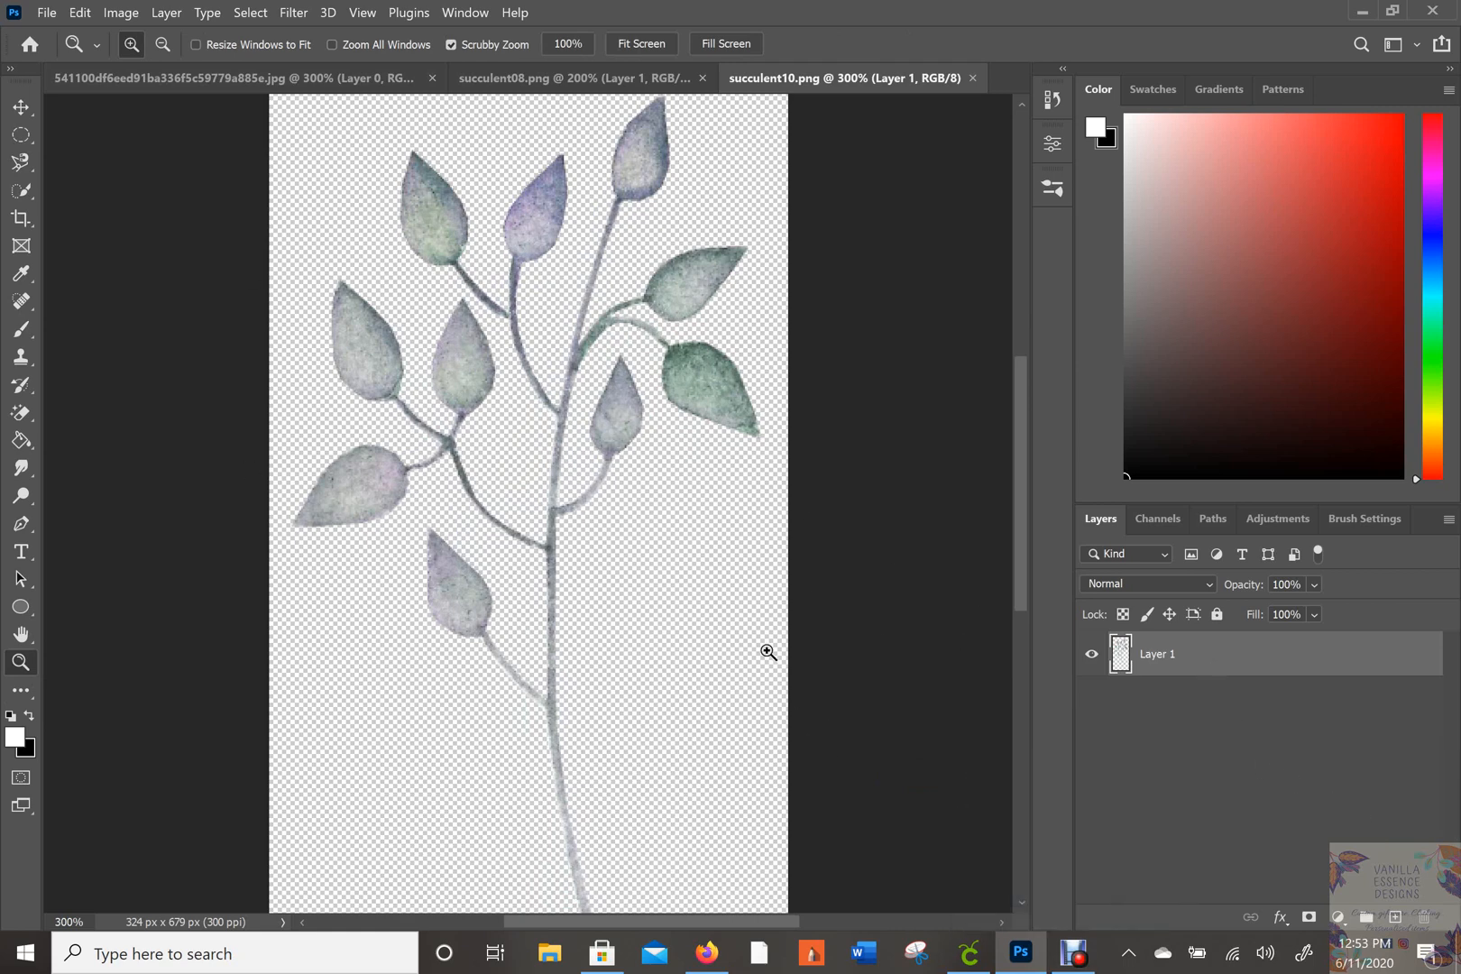
{"action": "left_click", "coordinate": [1280, 916]}
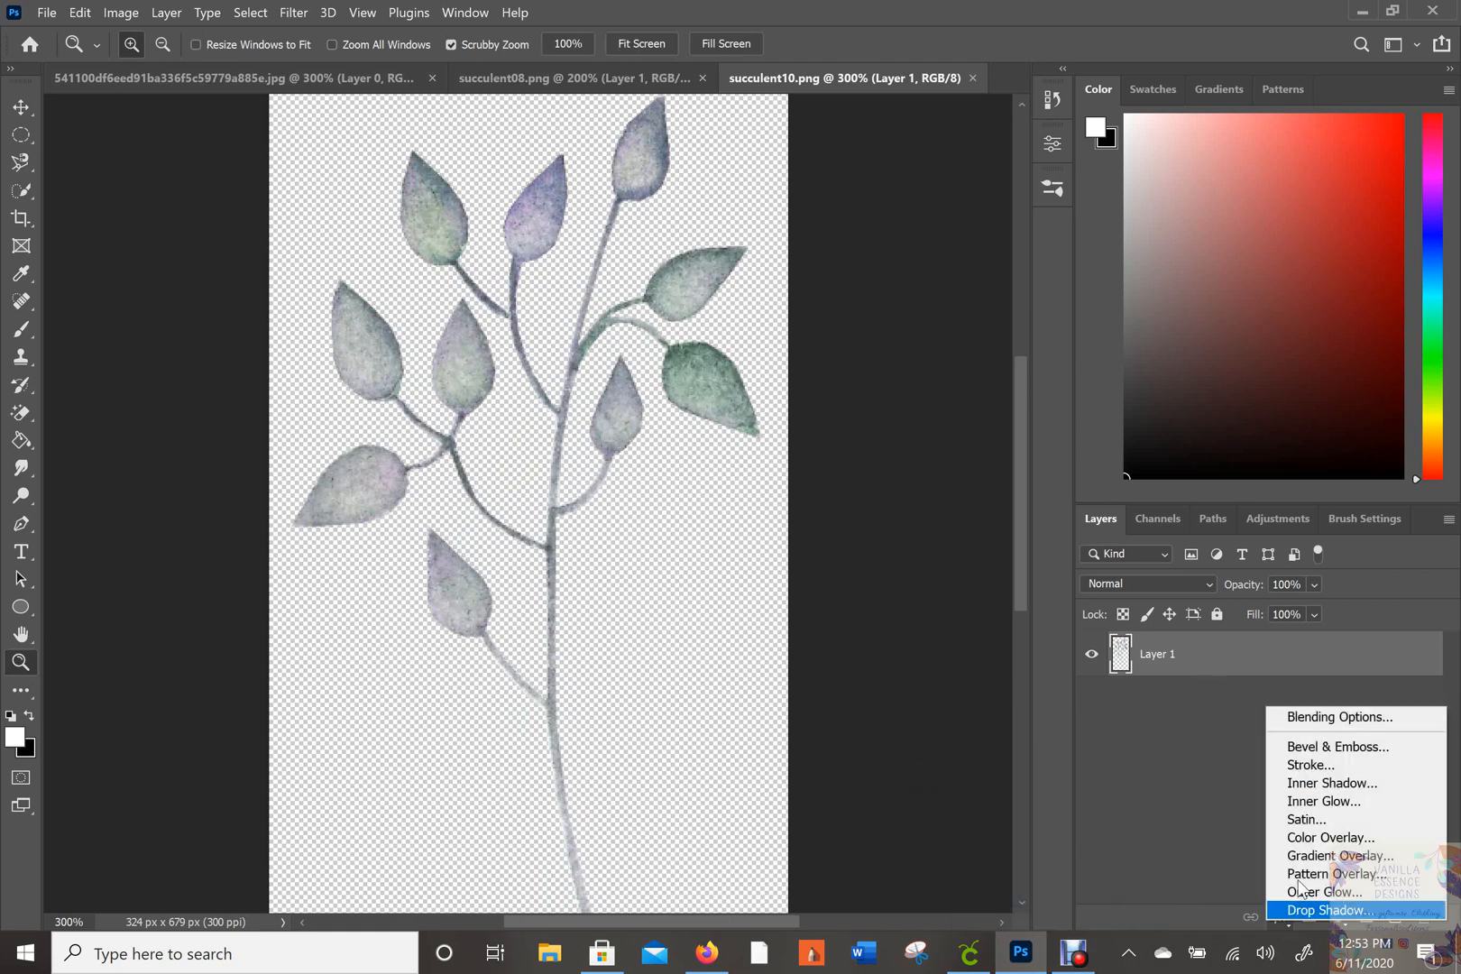
{"action": "left_click", "coordinate": [1315, 766]}
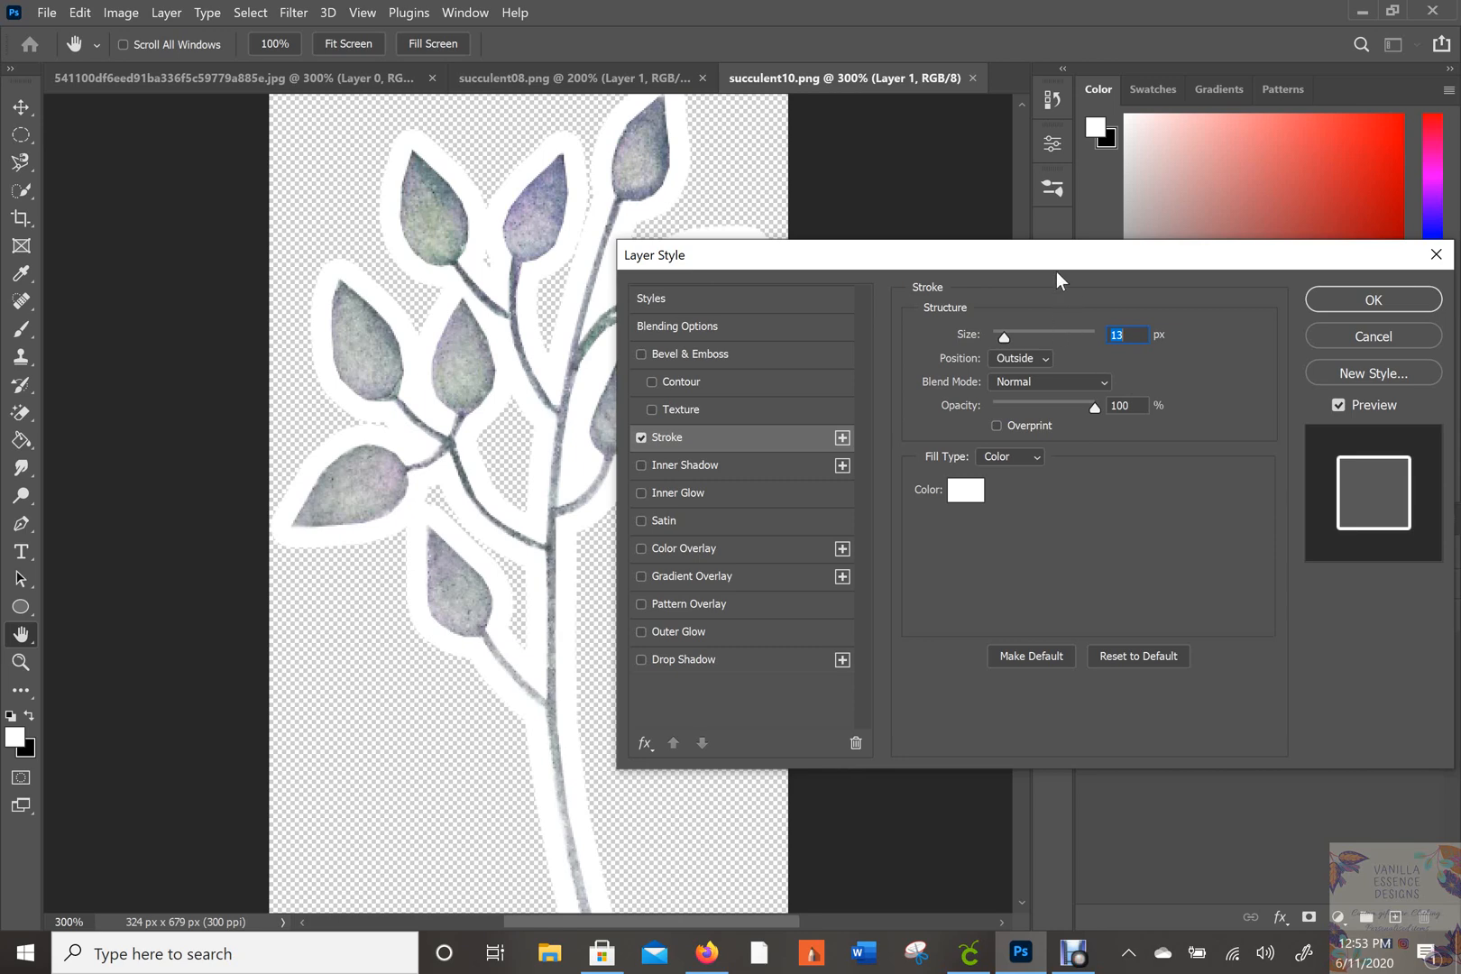
{"action": "left_click_drag", "start_coordinate": [1060, 259], "coordinate": [1094, 266]}
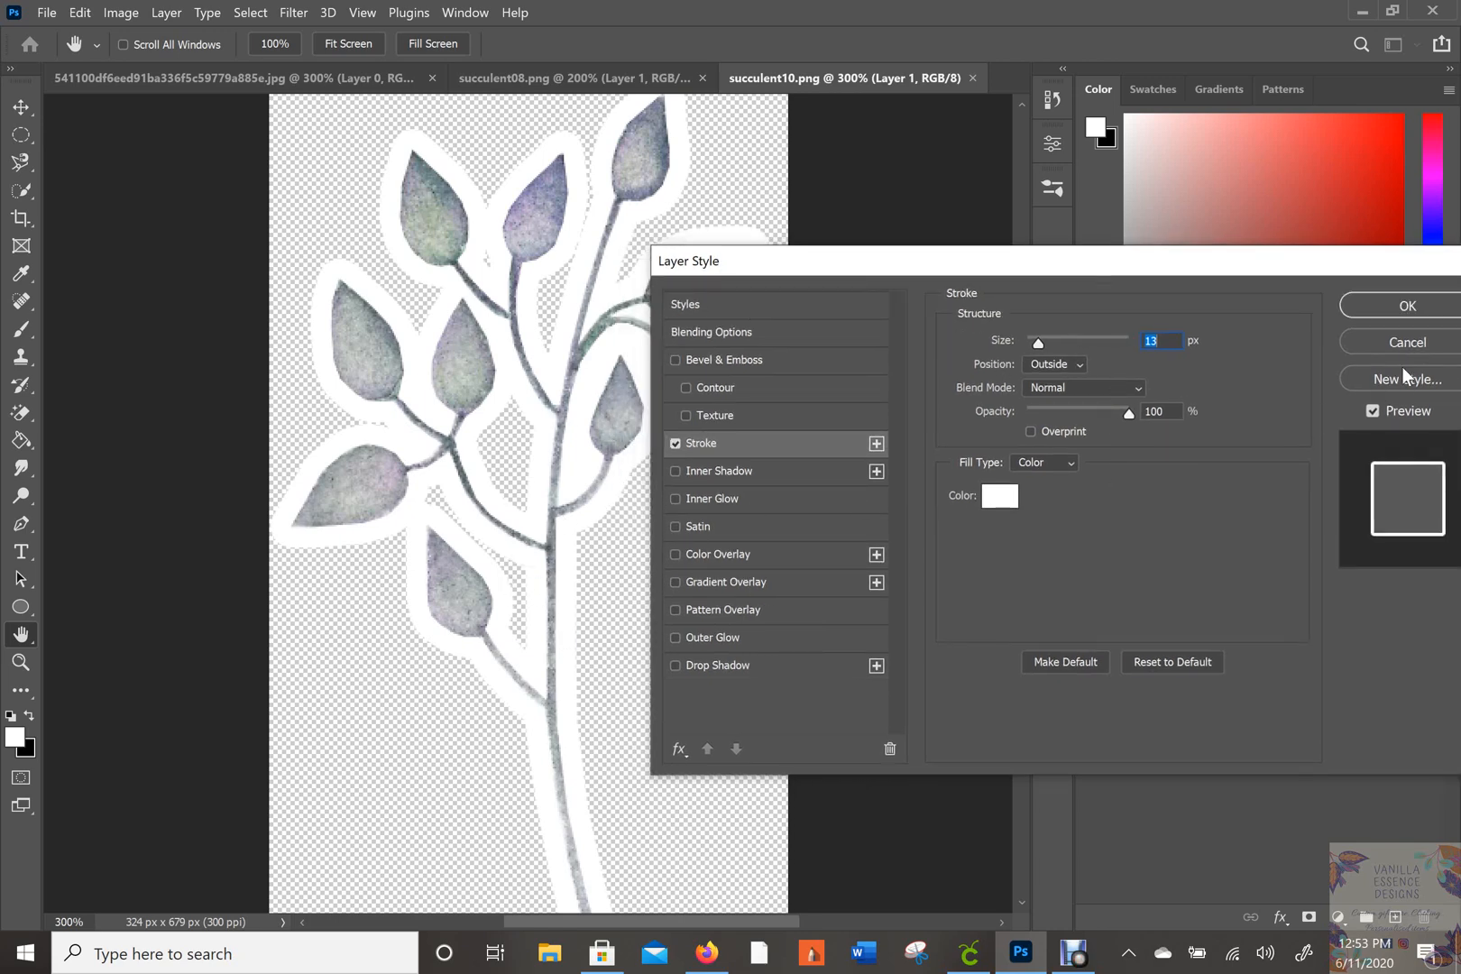
{"action": "left_click", "coordinate": [1387, 307]}
Step: Set up the Brush tool with a 6 px Hard Round tip for touching up the branch's white outline
{"action": "key", "text": "z"}
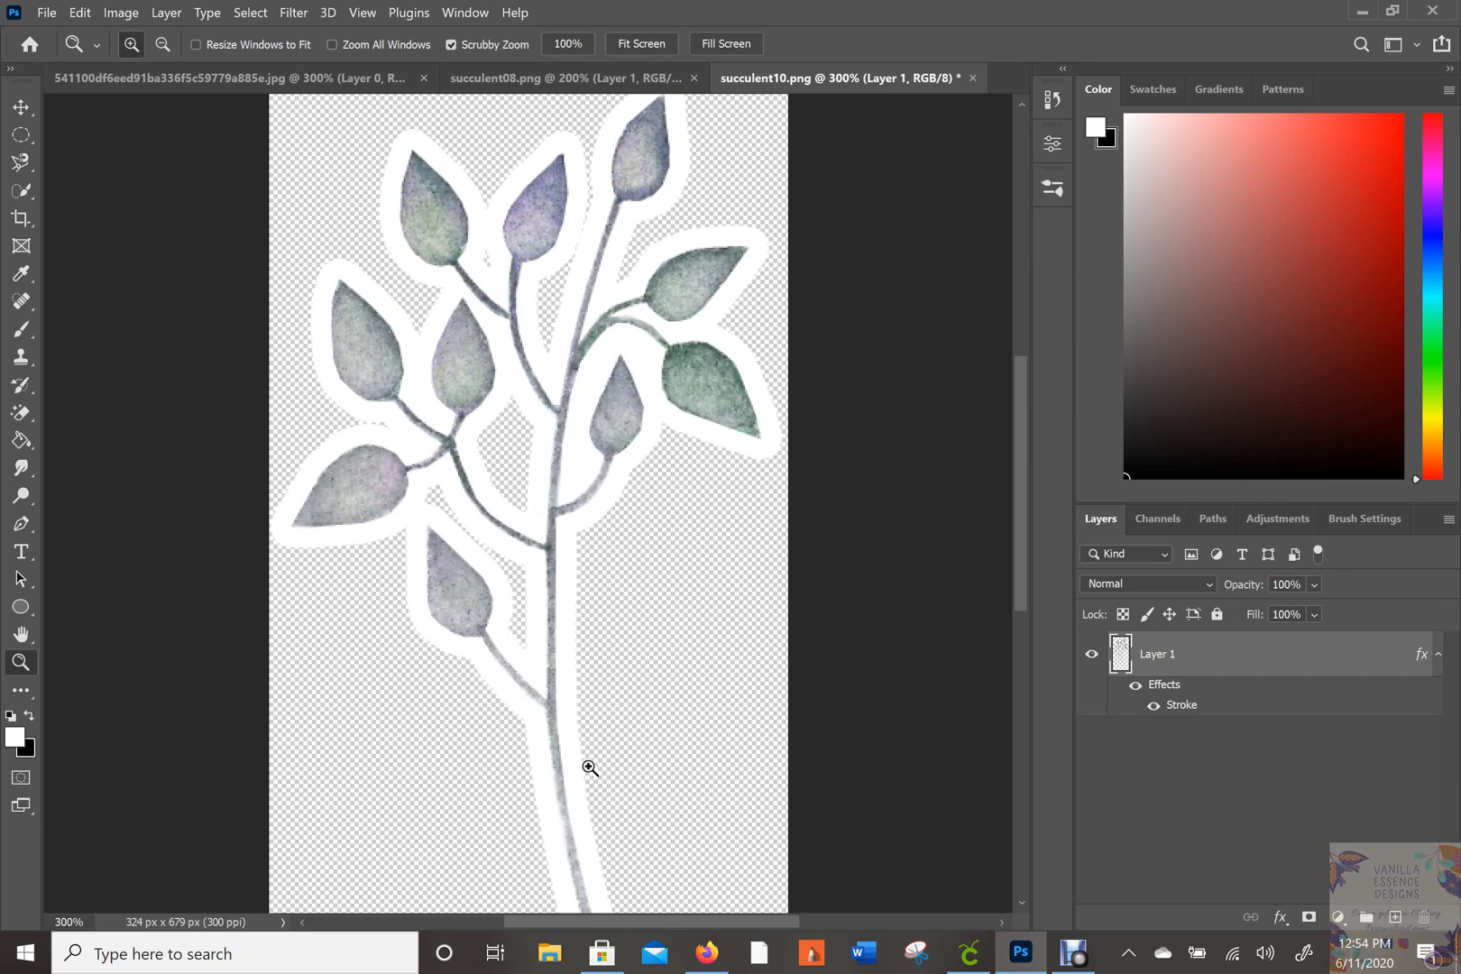
{"action": "scroll", "coordinate": [606, 783], "scroll_direction": "down", "scroll_amount": 1}
{"action": "scroll", "coordinate": [606, 781], "scroll_direction": "down", "scroll_amount": 3}
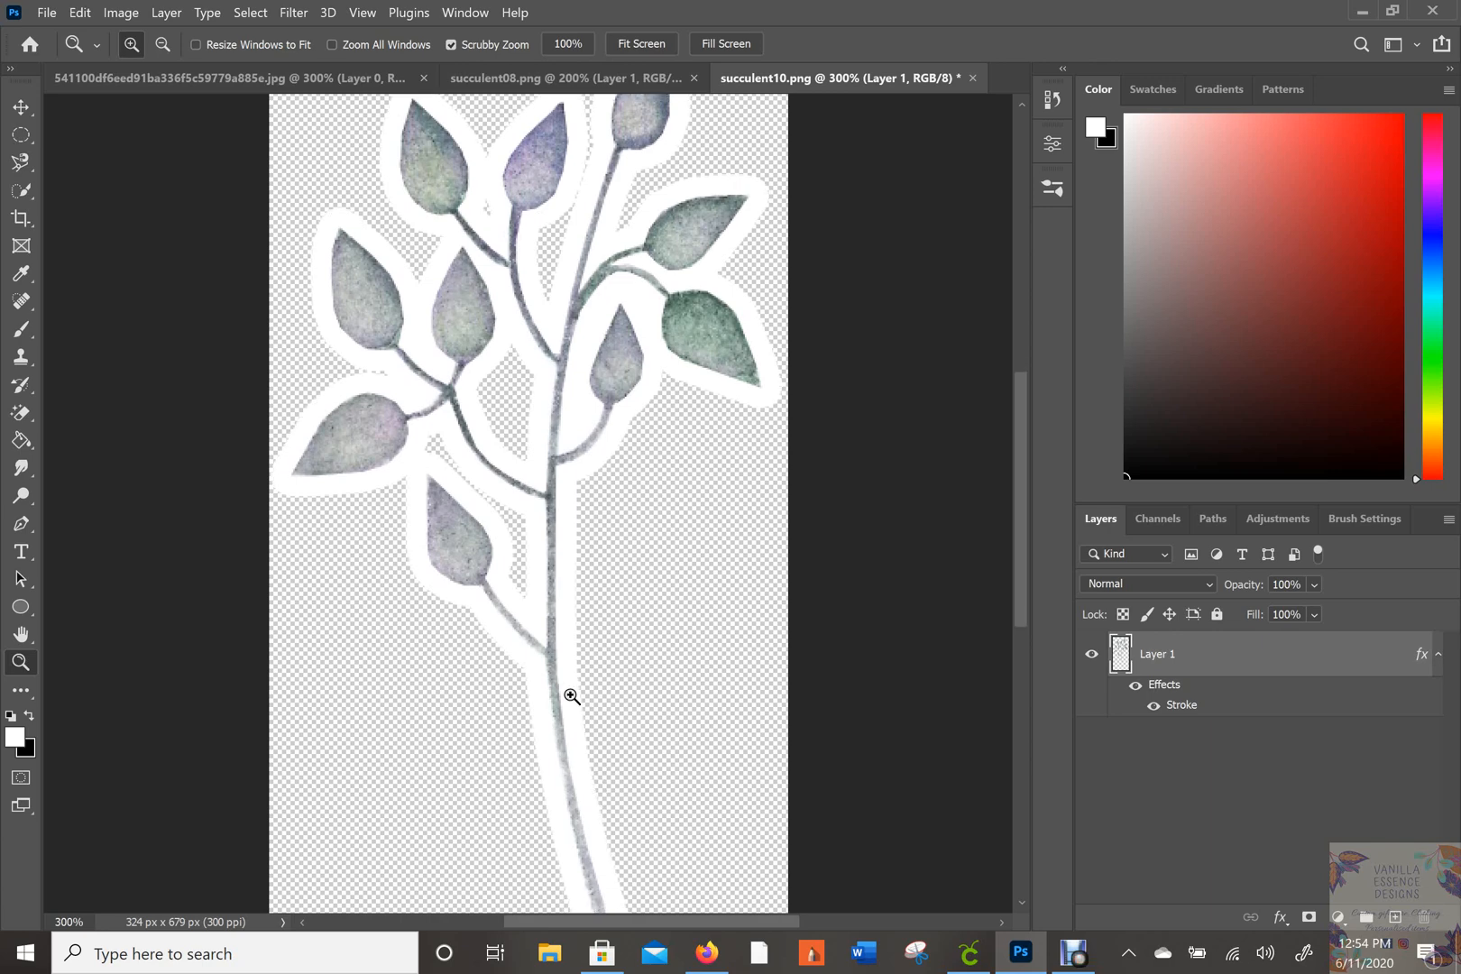
{"action": "scroll", "coordinate": [644, 717], "scroll_direction": "up", "scroll_amount": 2}
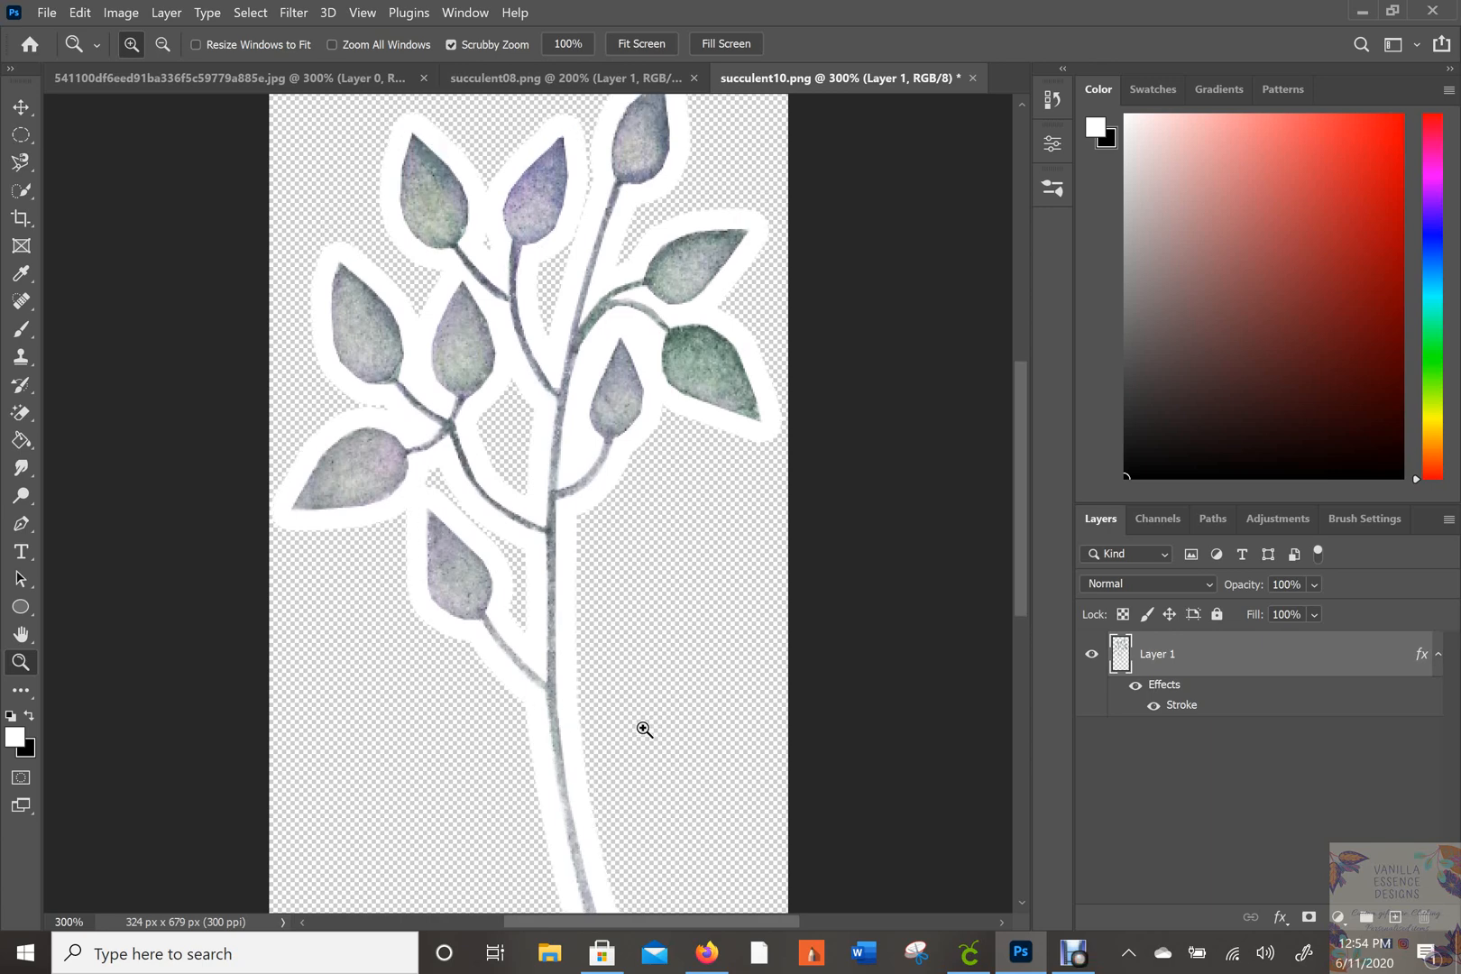
{"action": "scroll", "coordinate": [636, 403], "scroll_direction": "up", "scroll_amount": 1}
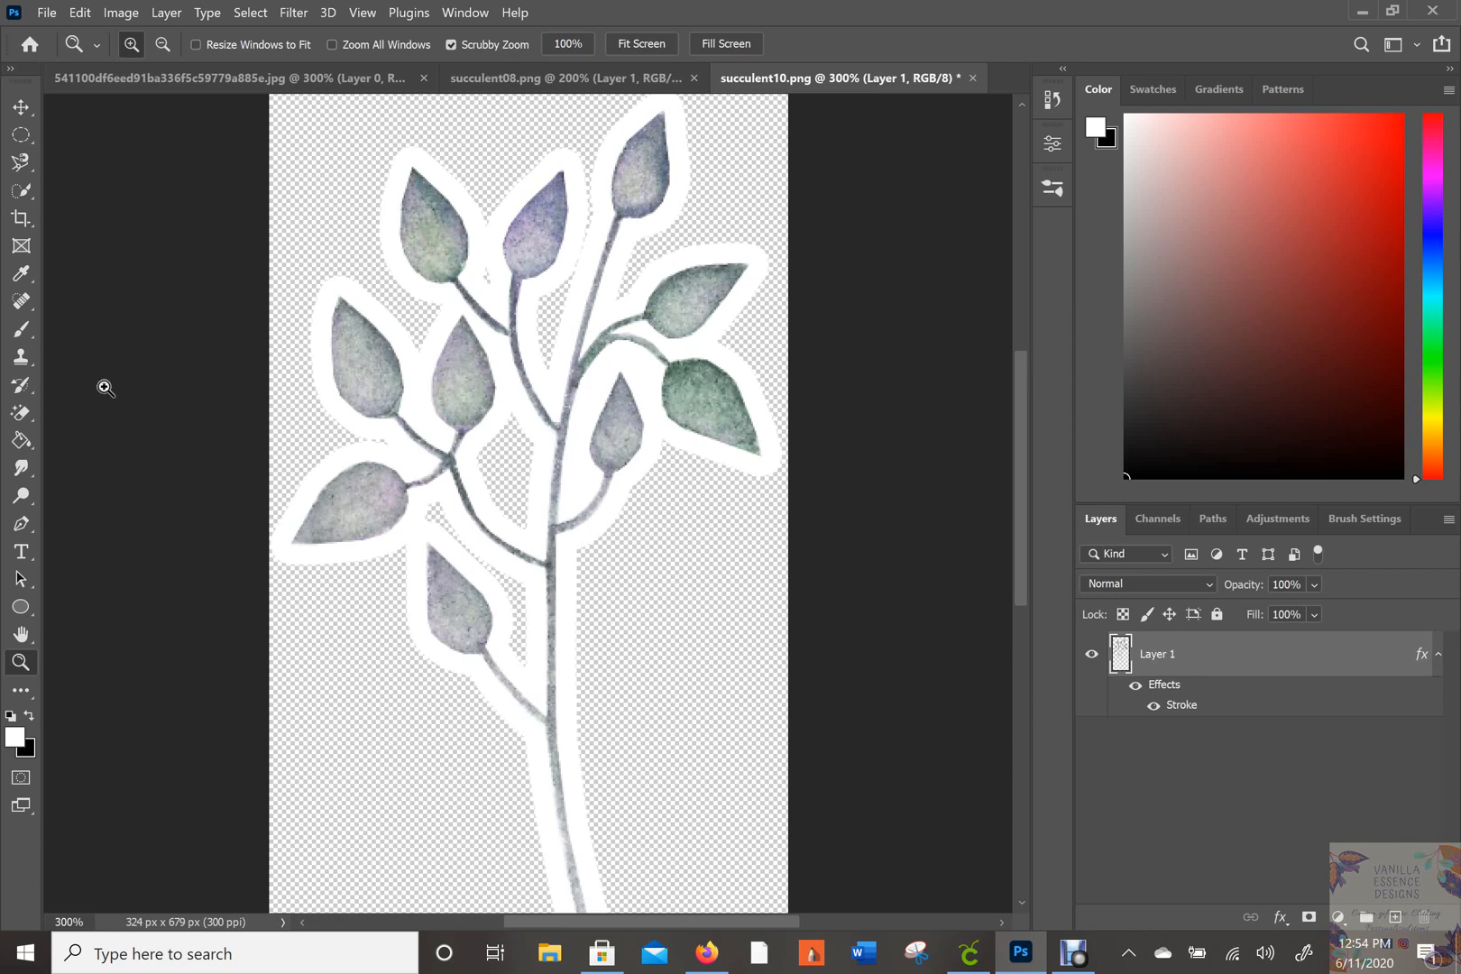
{"action": "left_click", "coordinate": [27, 330]}
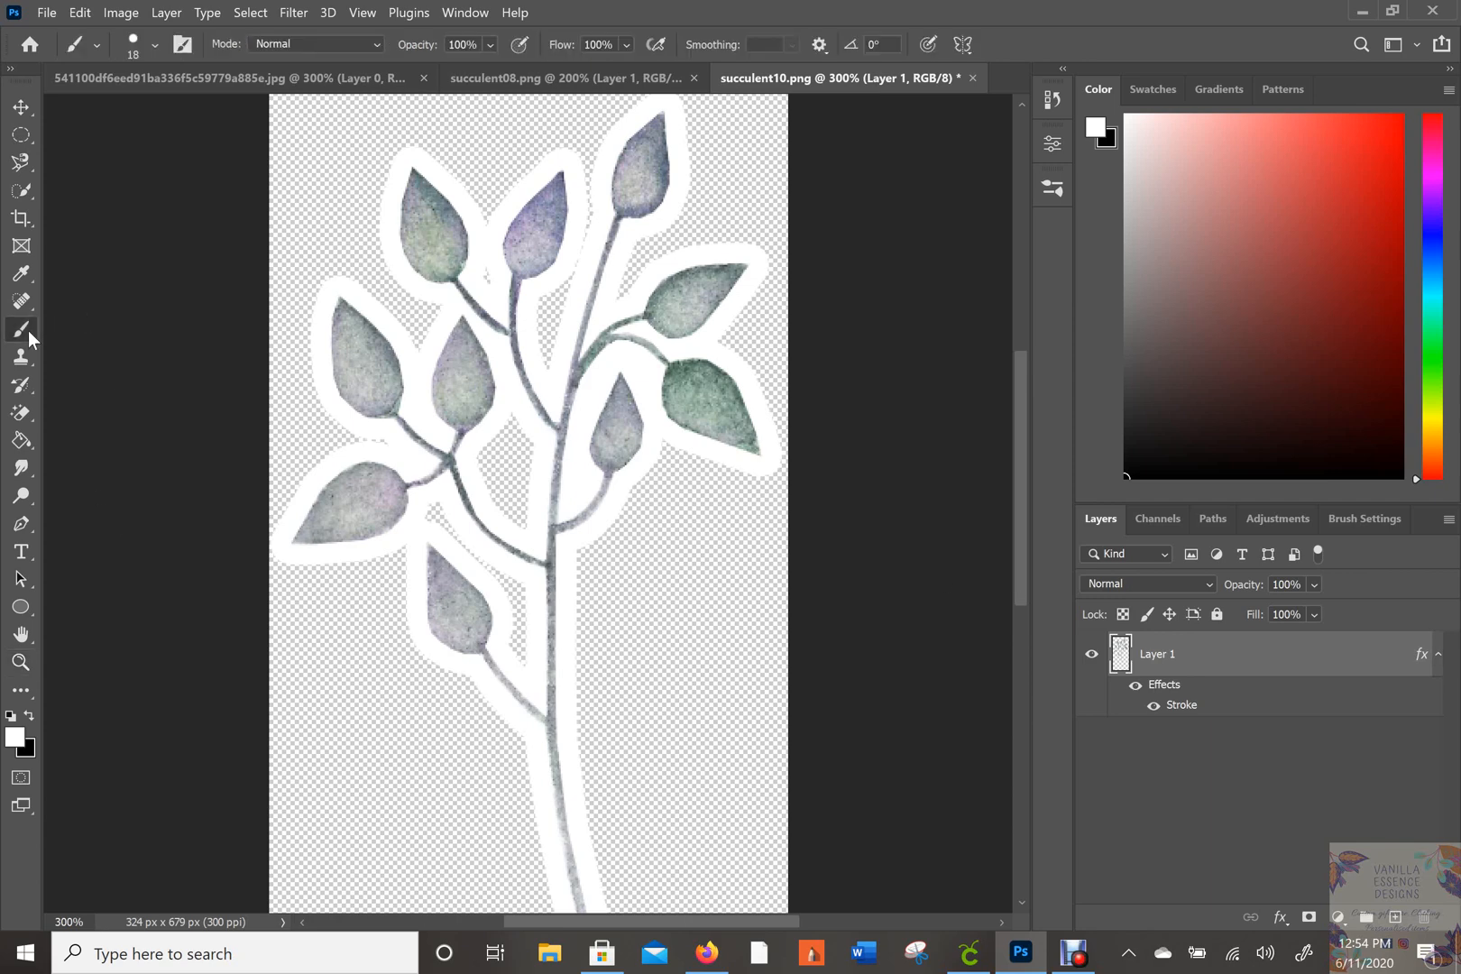
{"action": "left_click", "coordinate": [157, 49]}
{"action": "left_click_drag", "start_coordinate": [132, 111], "coordinate": [128, 111]}
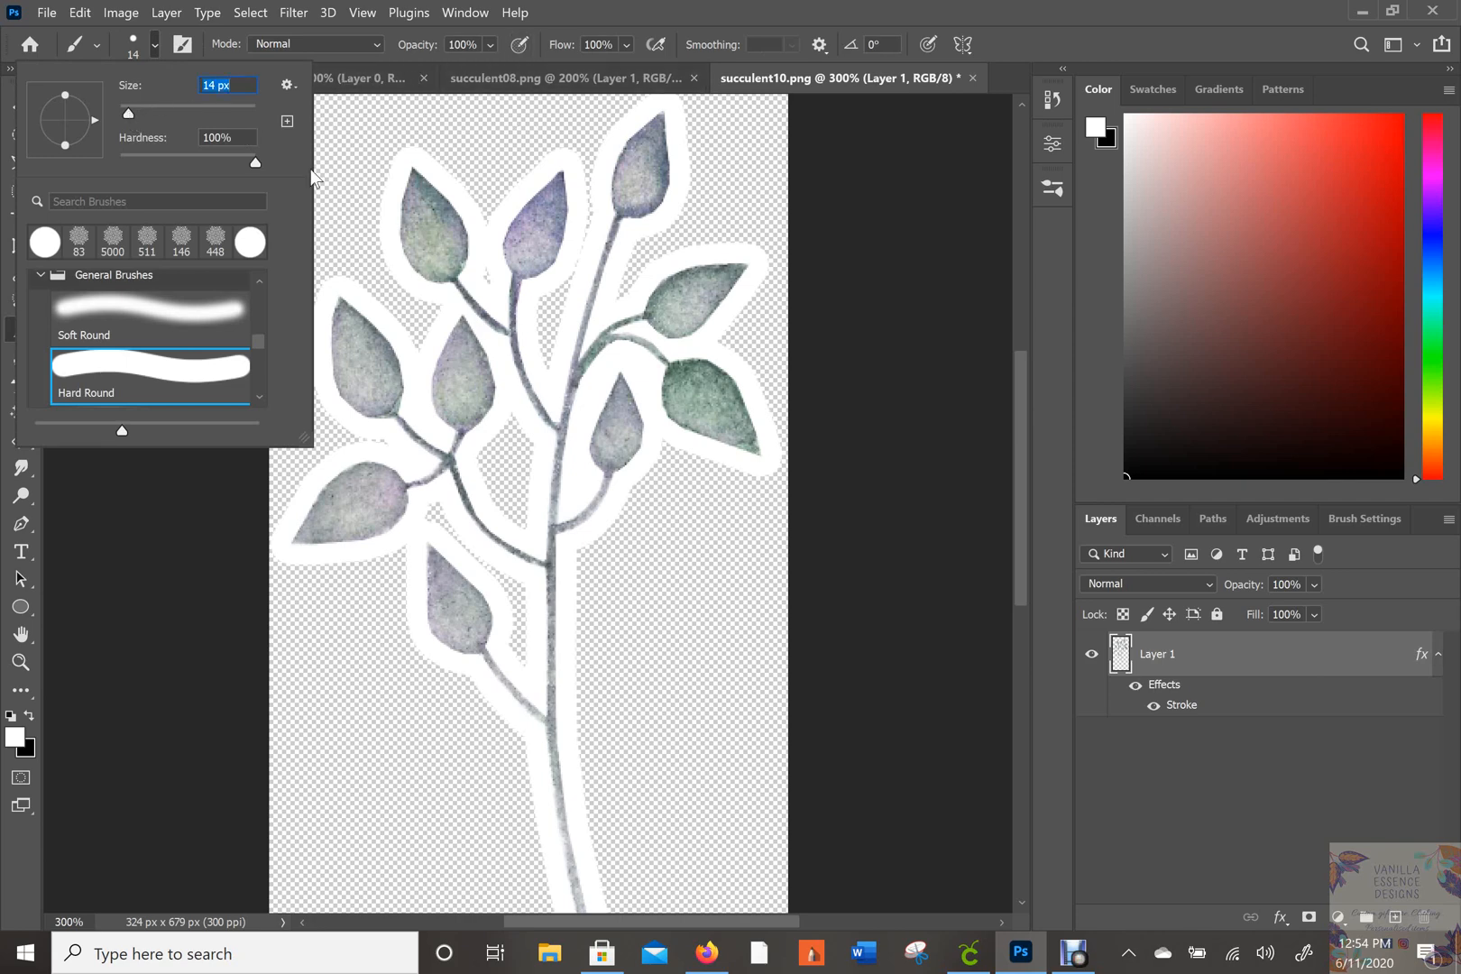
{"action": "left_click_drag", "start_coordinate": [126, 113], "coordinate": [125, 115]}
{"action": "left_click", "coordinate": [821, 2]}
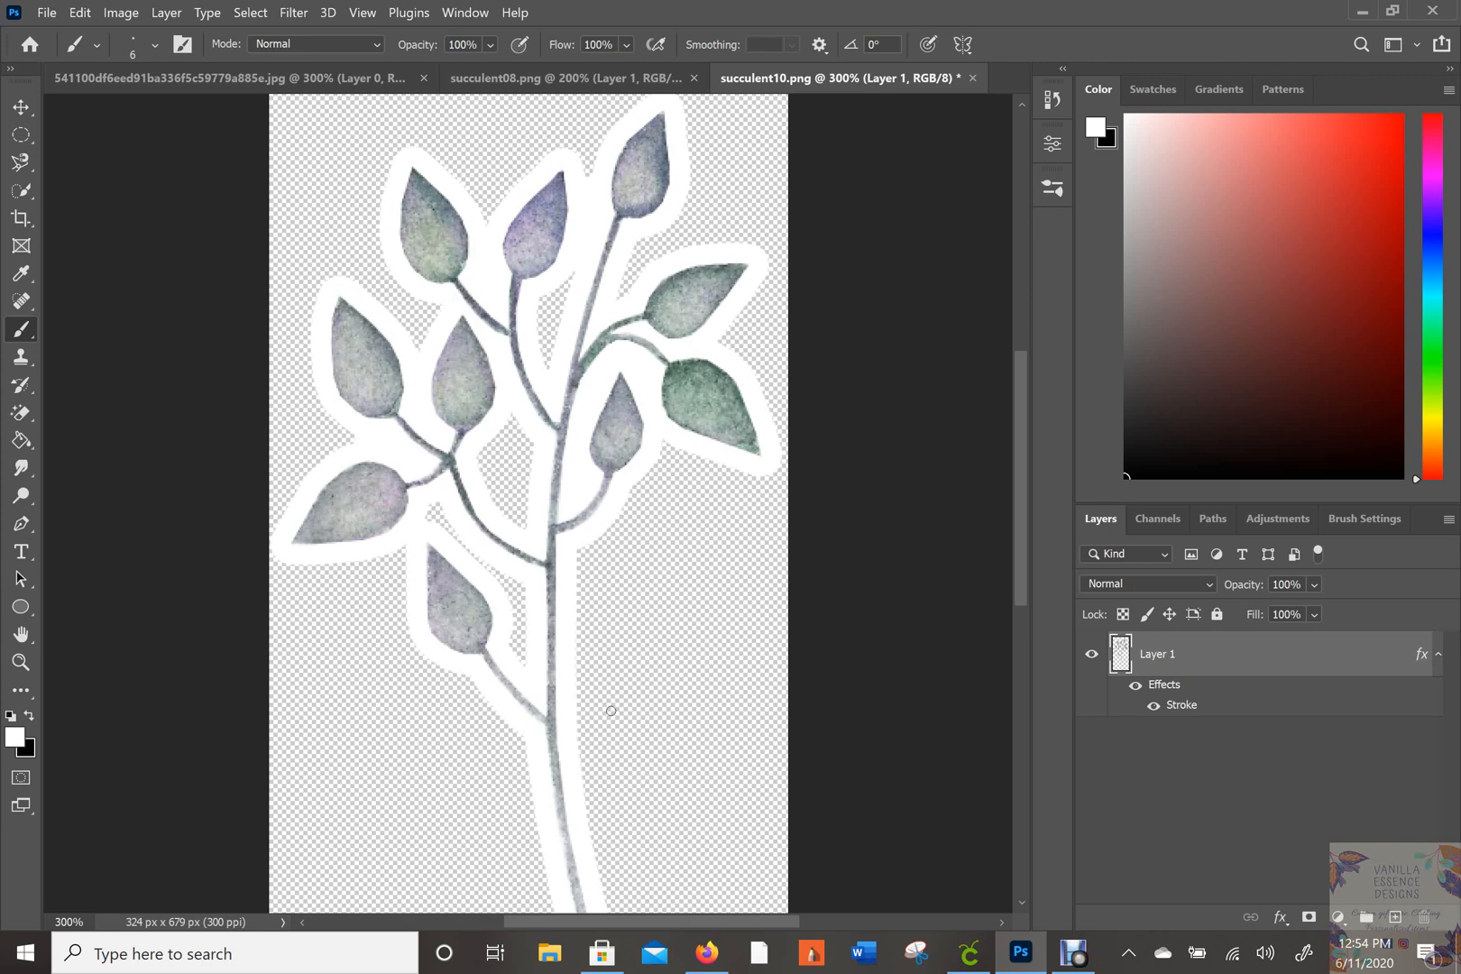
{"action": "scroll", "coordinate": [608, 717], "scroll_direction": "down", "scroll_amount": 5}
{"action": "scroll", "coordinate": [610, 724], "scroll_direction": "up", "scroll_amount": 1}
{"action": "scroll", "coordinate": [609, 723], "scroll_direction": "down", "scroll_amount": 5}
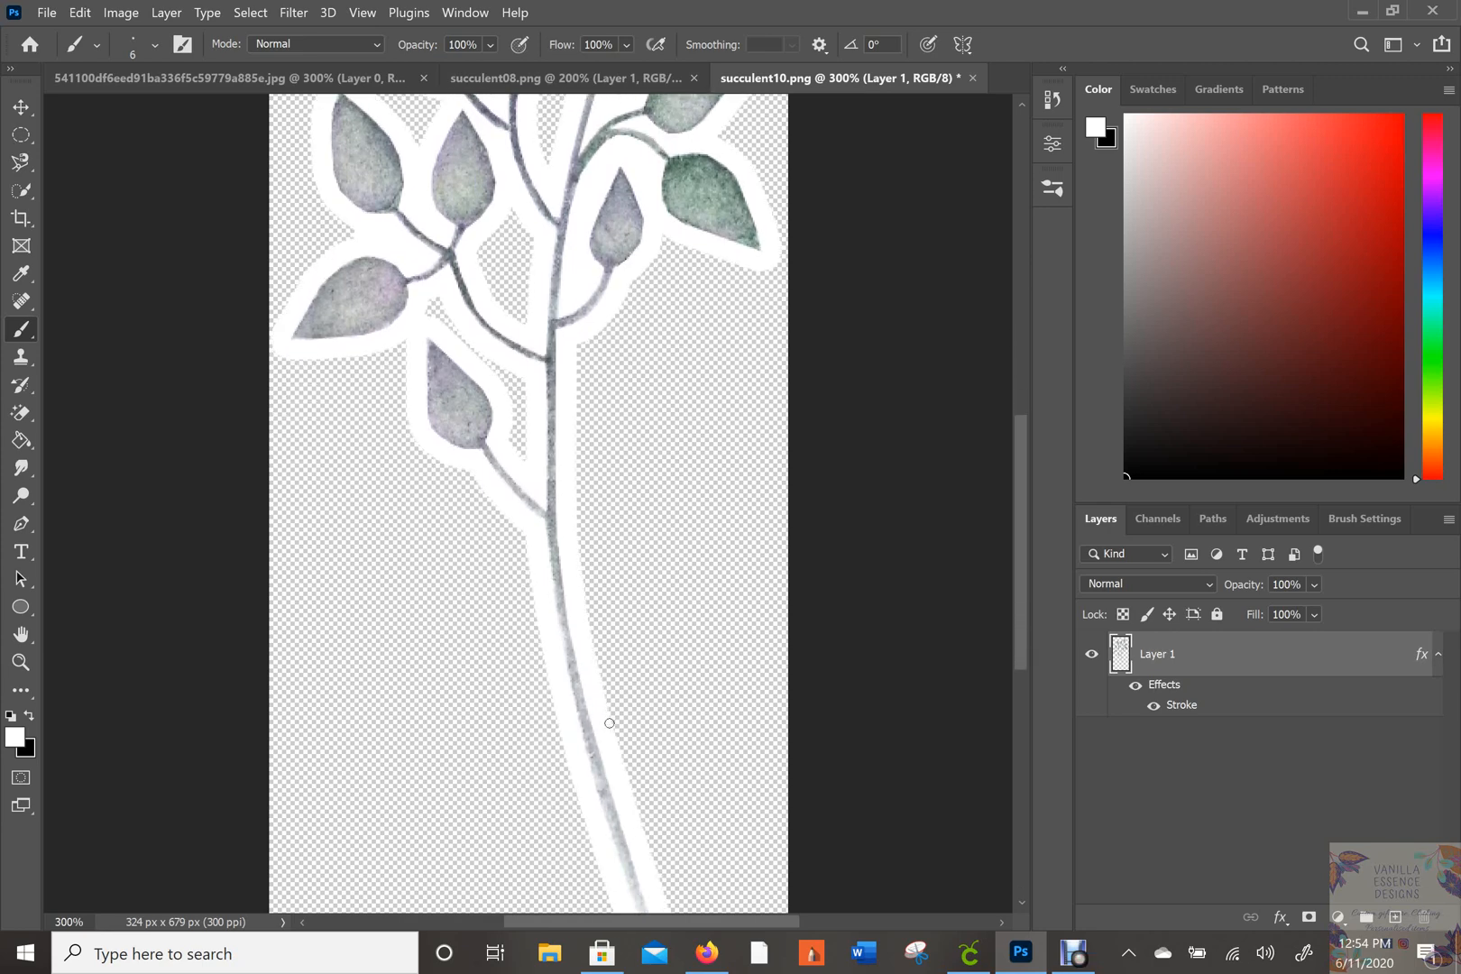
{"action": "scroll", "coordinate": [610, 723], "scroll_direction": "up", "scroll_amount": 3}
{"action": "scroll", "coordinate": [610, 724], "scroll_direction": "up", "scroll_amount": 10}
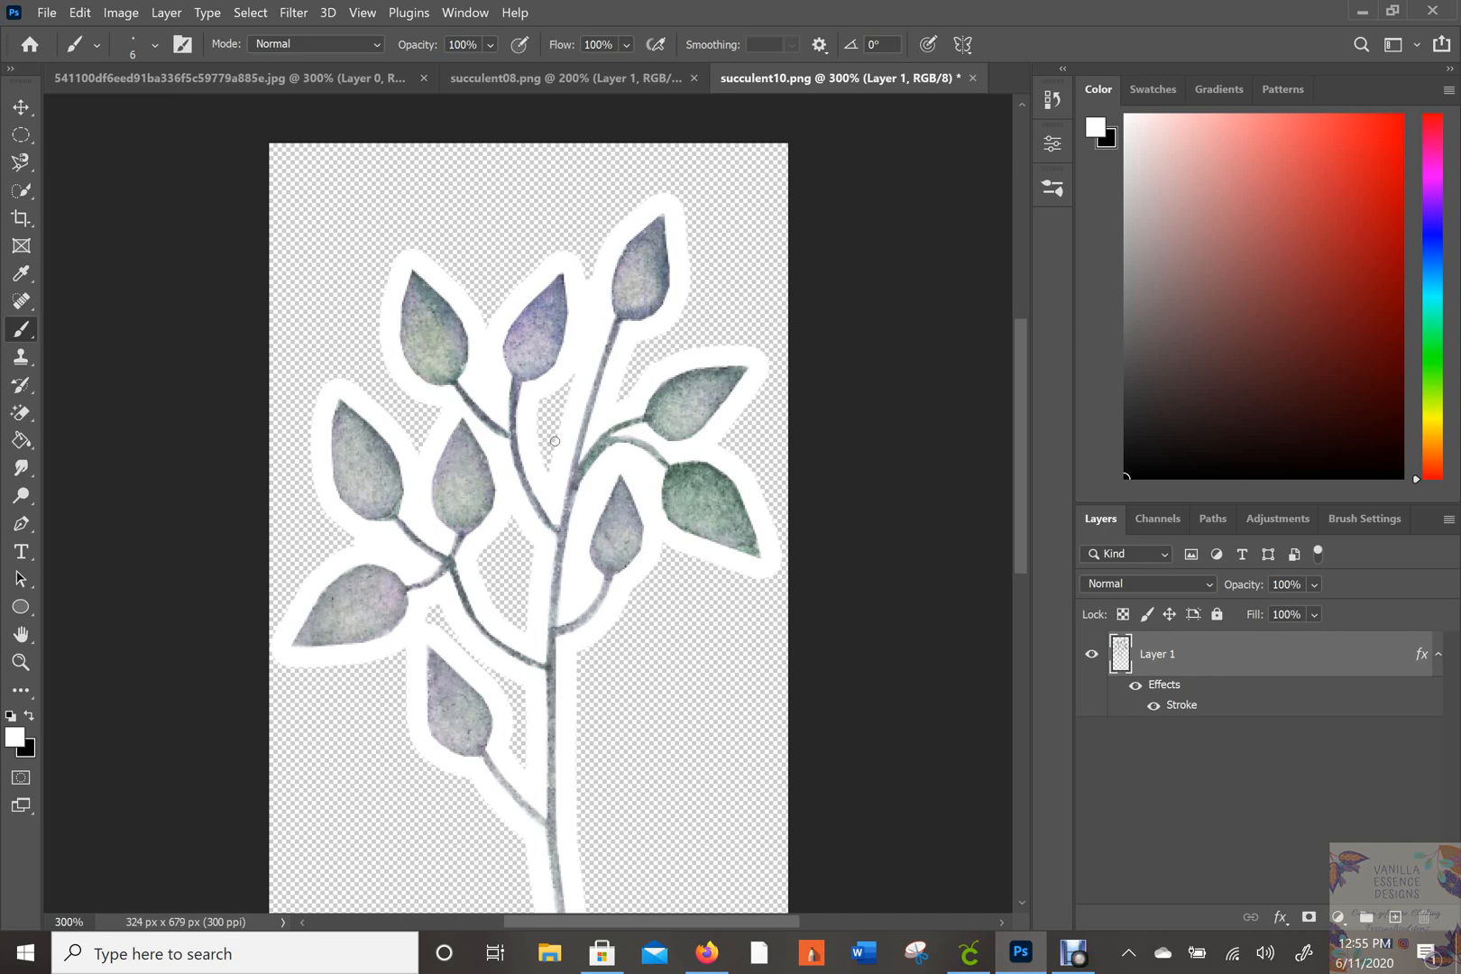
{"action": "scroll", "coordinate": [906, 371], "scroll_direction": "down", "scroll_amount": 1}
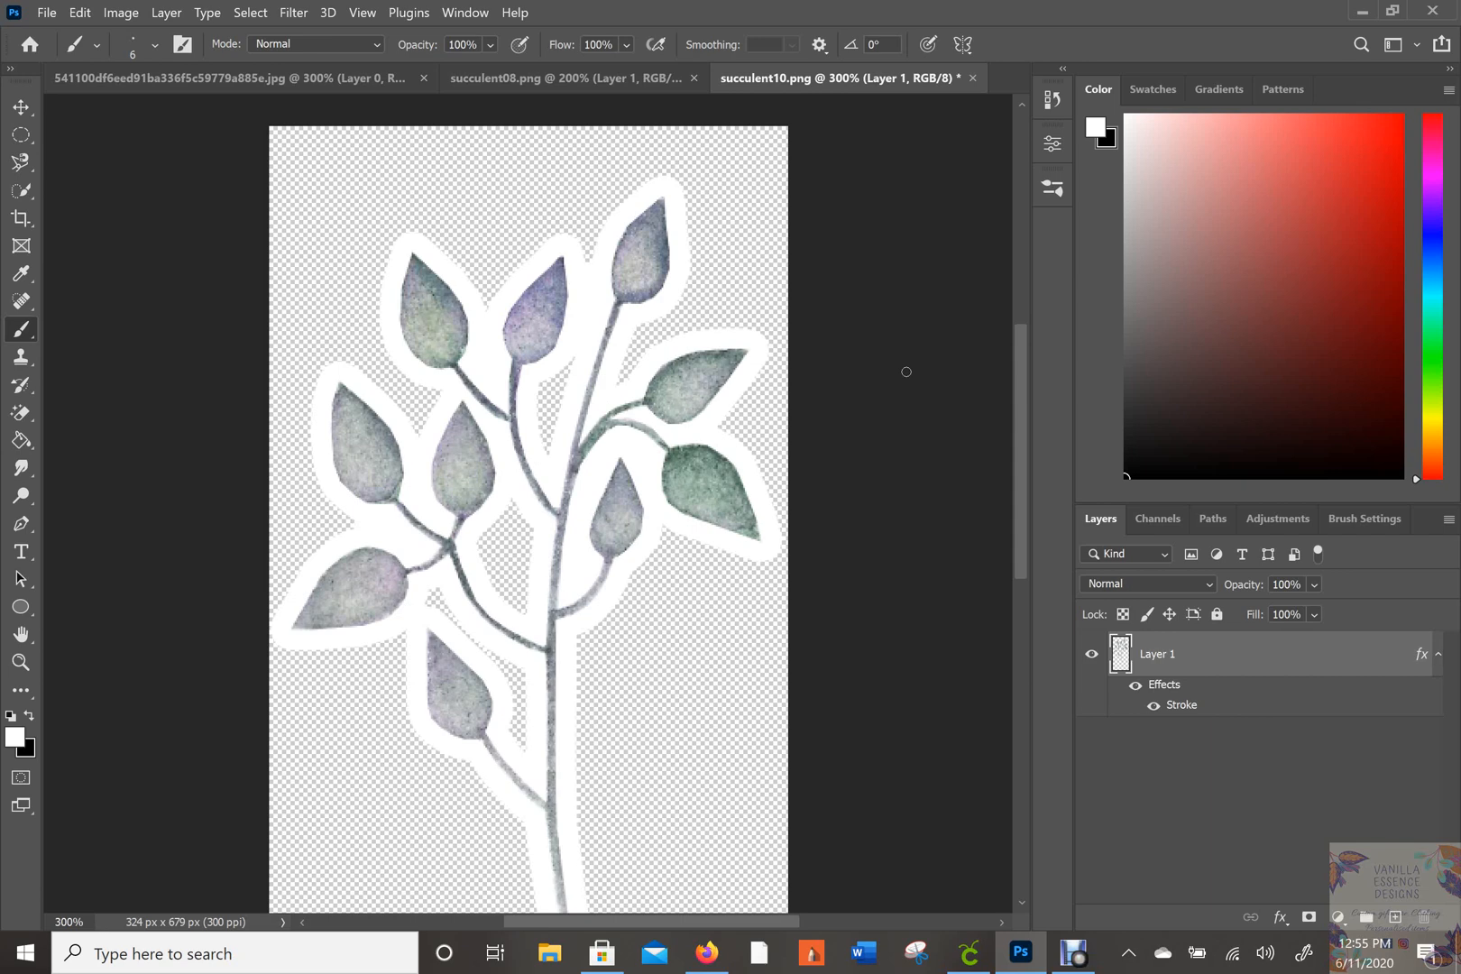
{"action": "left_click", "coordinate": [46, 14]}
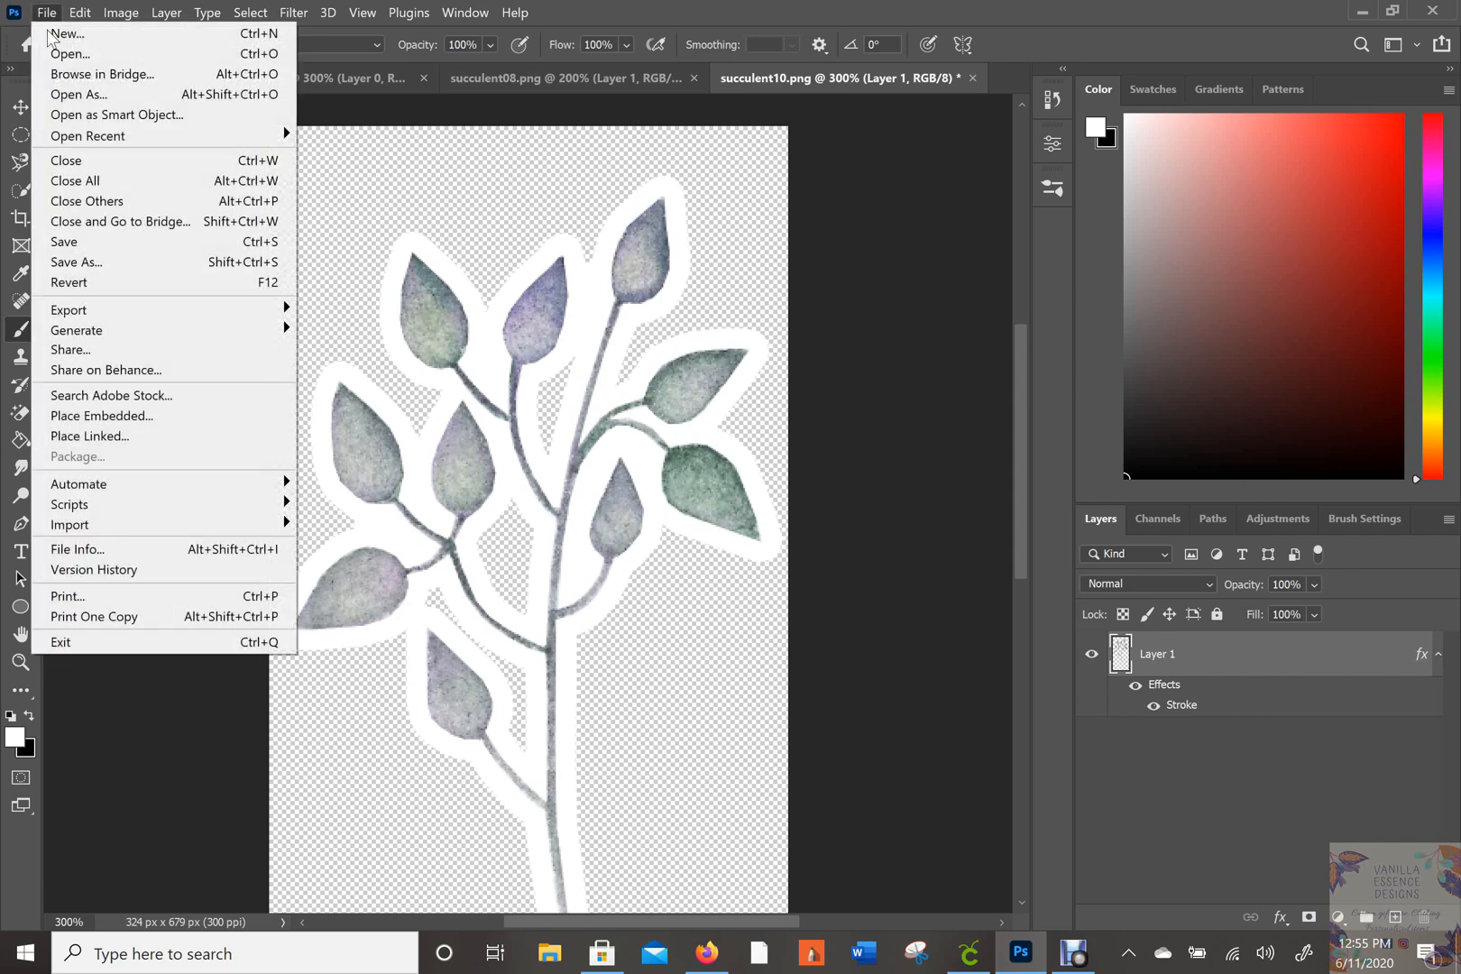
{"action": "left_click", "coordinate": [115, 261]}
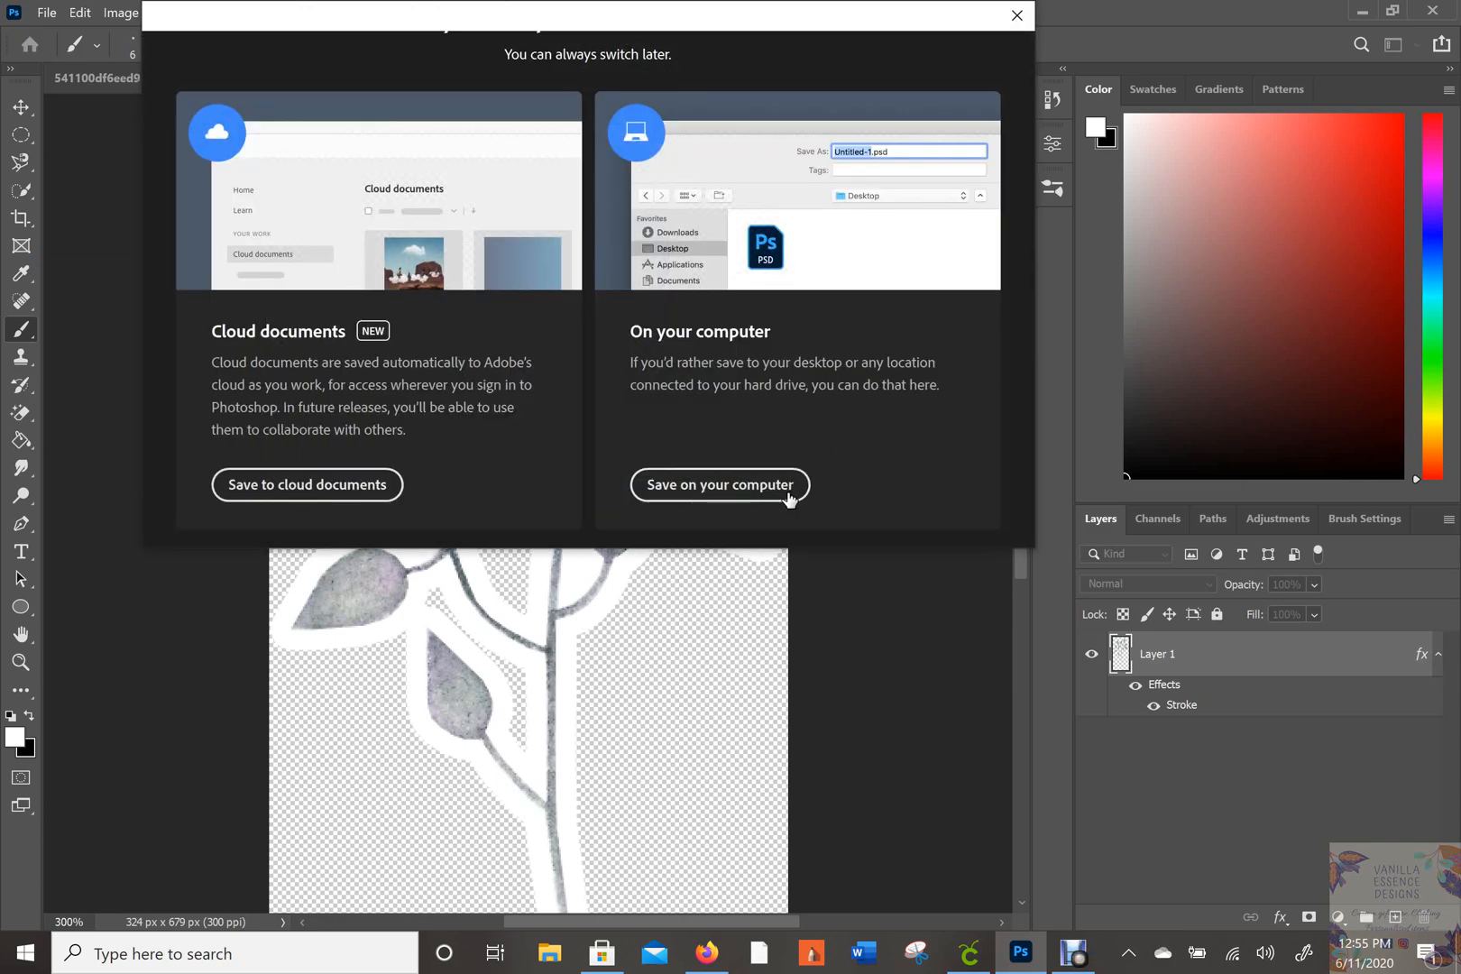
{"action": "left_click", "coordinate": [787, 487]}
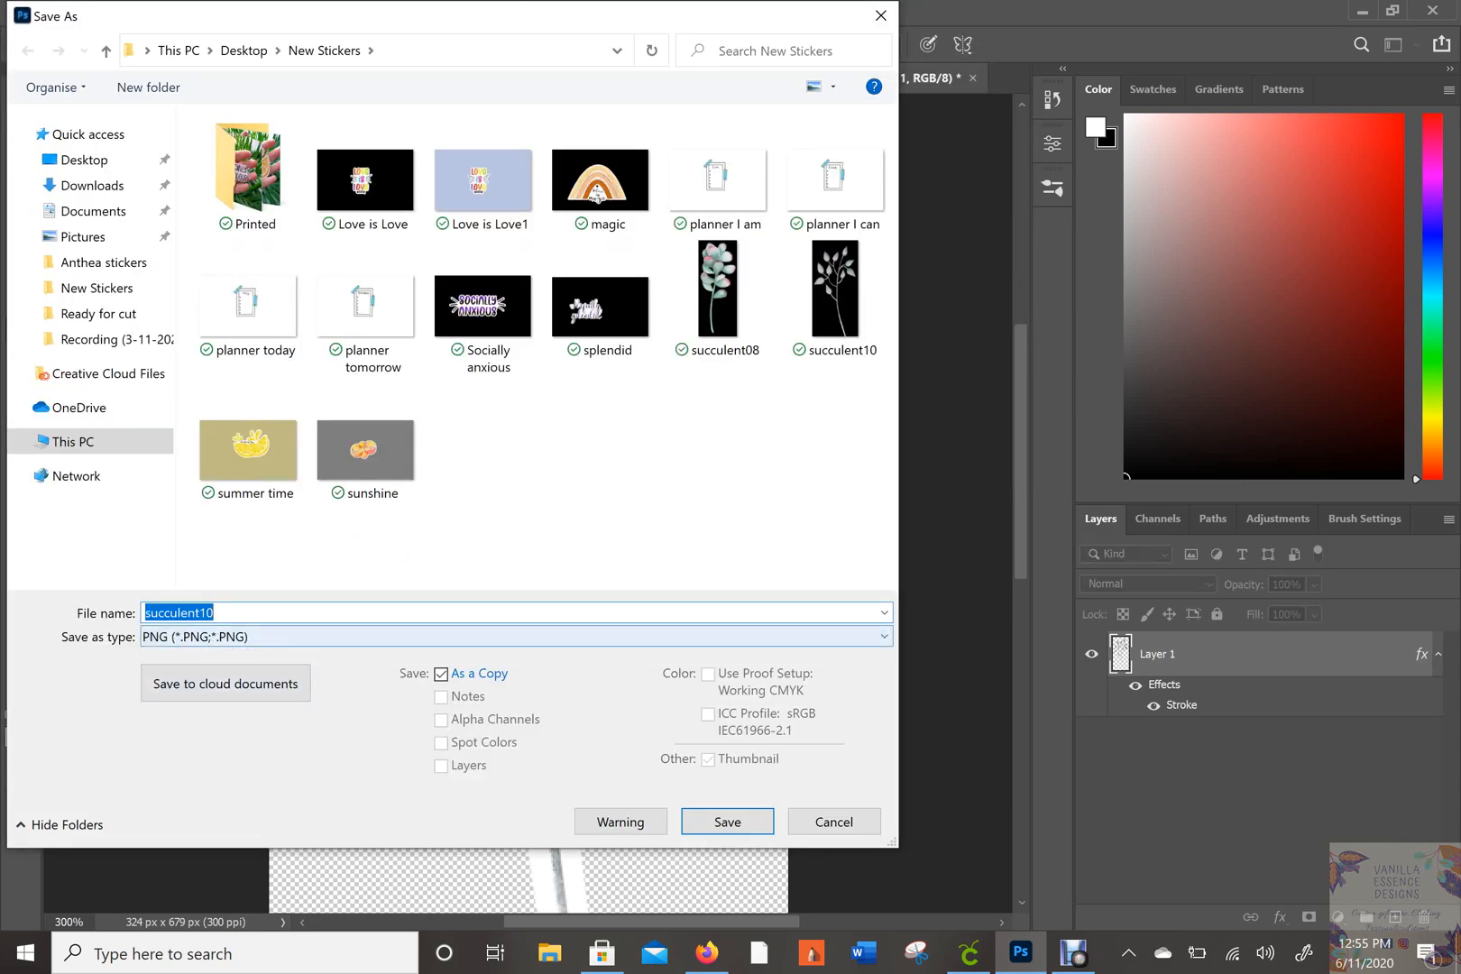
{"action": "left_click", "coordinate": [839, 832]}
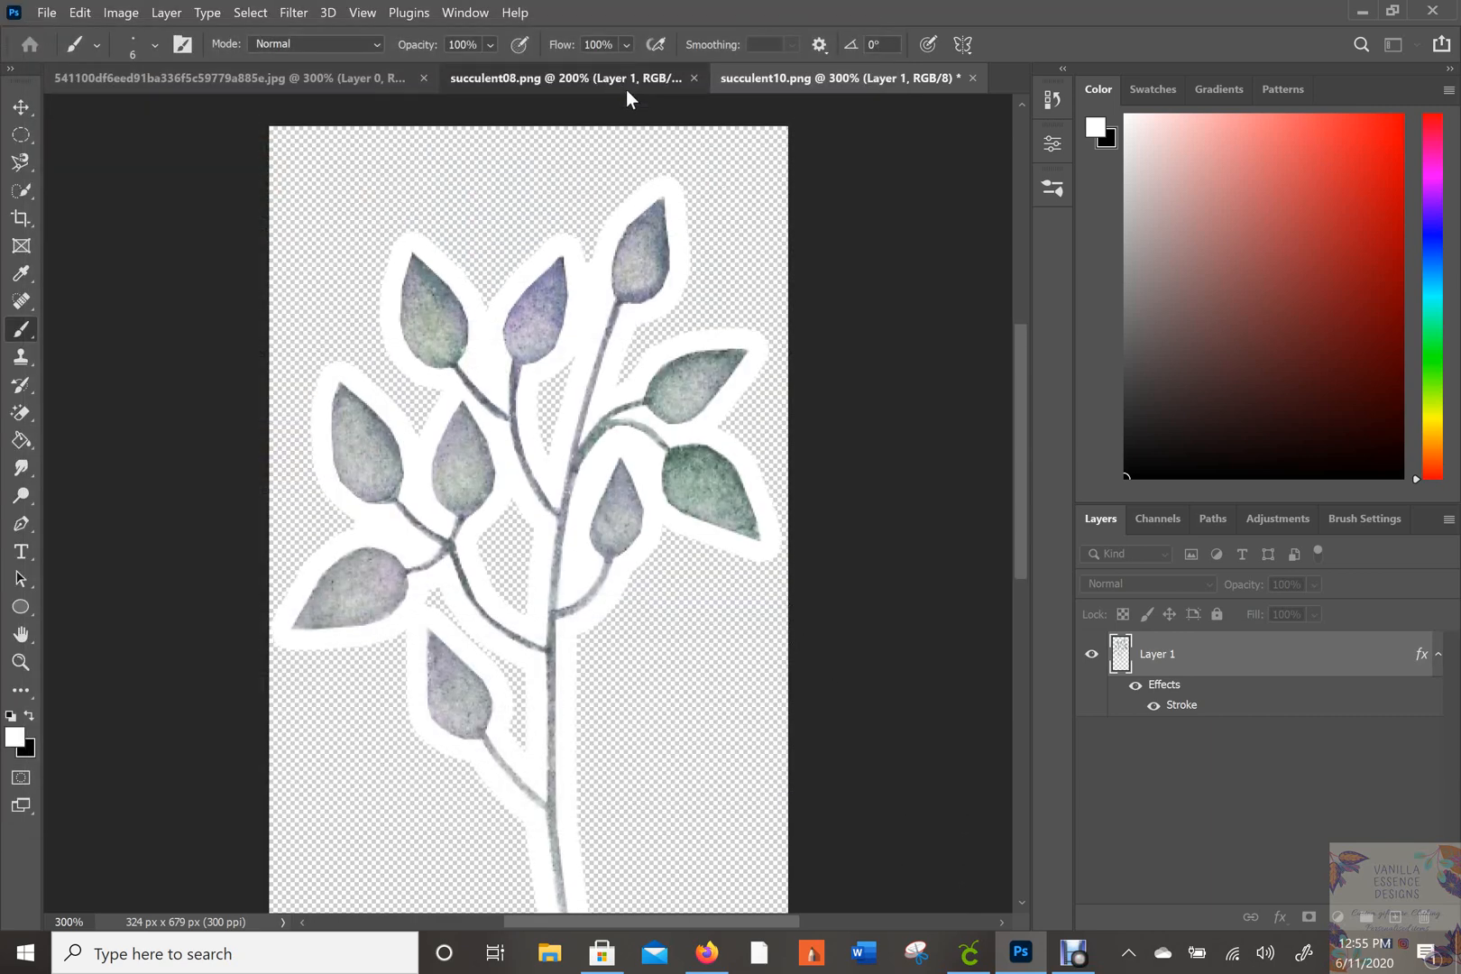
Step: Compare the finished white outlines of the succulent08.png and succulent10.png images
{"action": "left_click", "coordinate": [626, 86]}
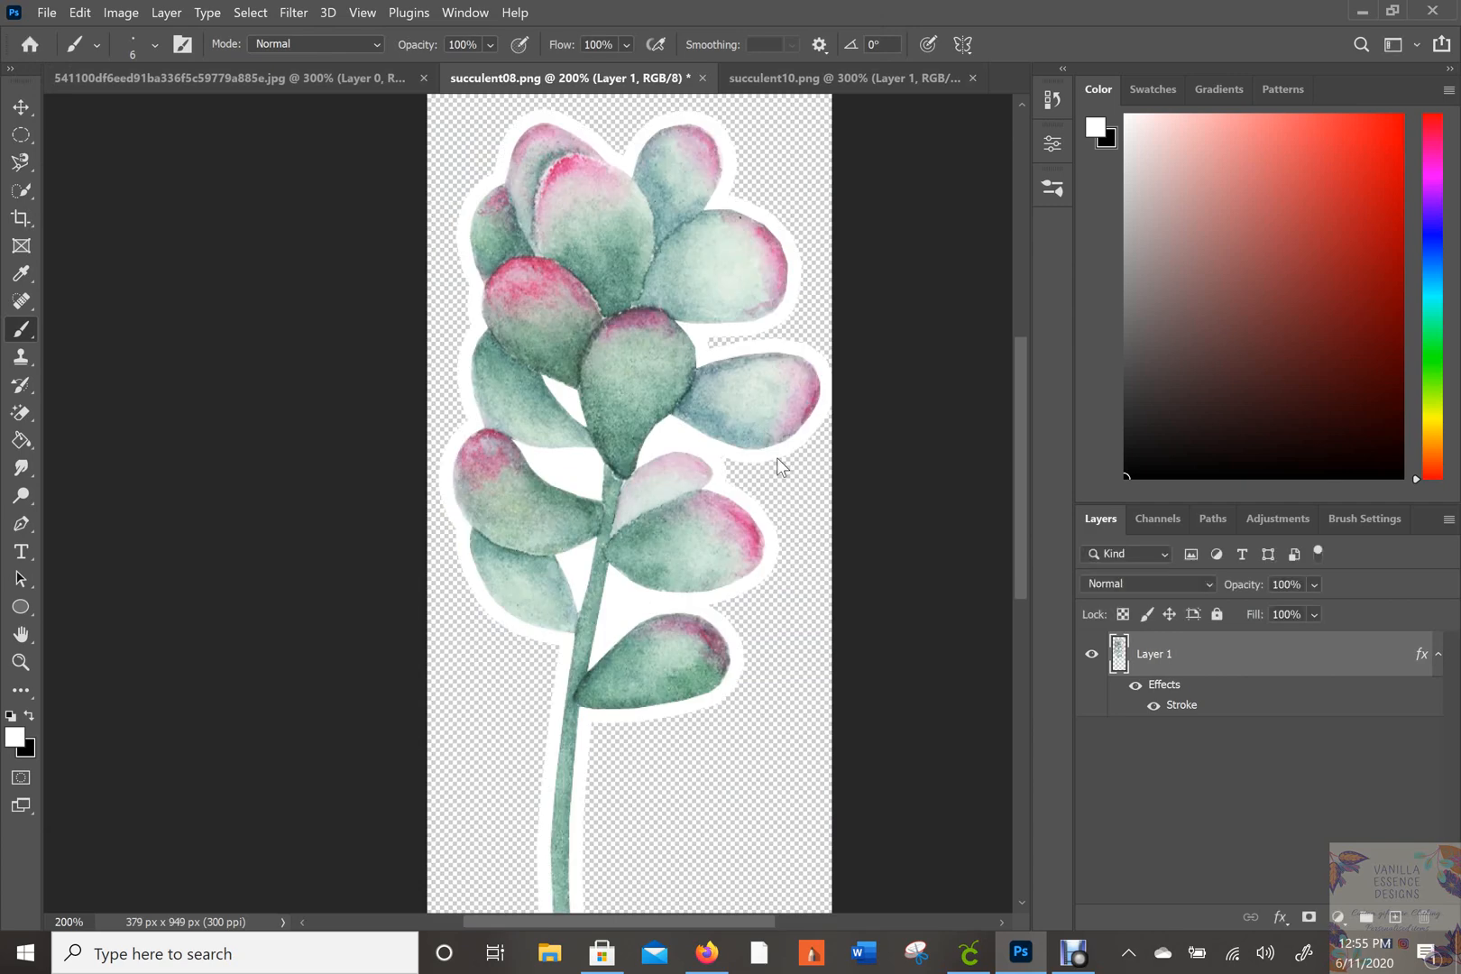
{"action": "left_click", "coordinate": [782, 79]}
{"action": "left_click", "coordinate": [640, 81]}
{"action": "left_click", "coordinate": [920, 72]}
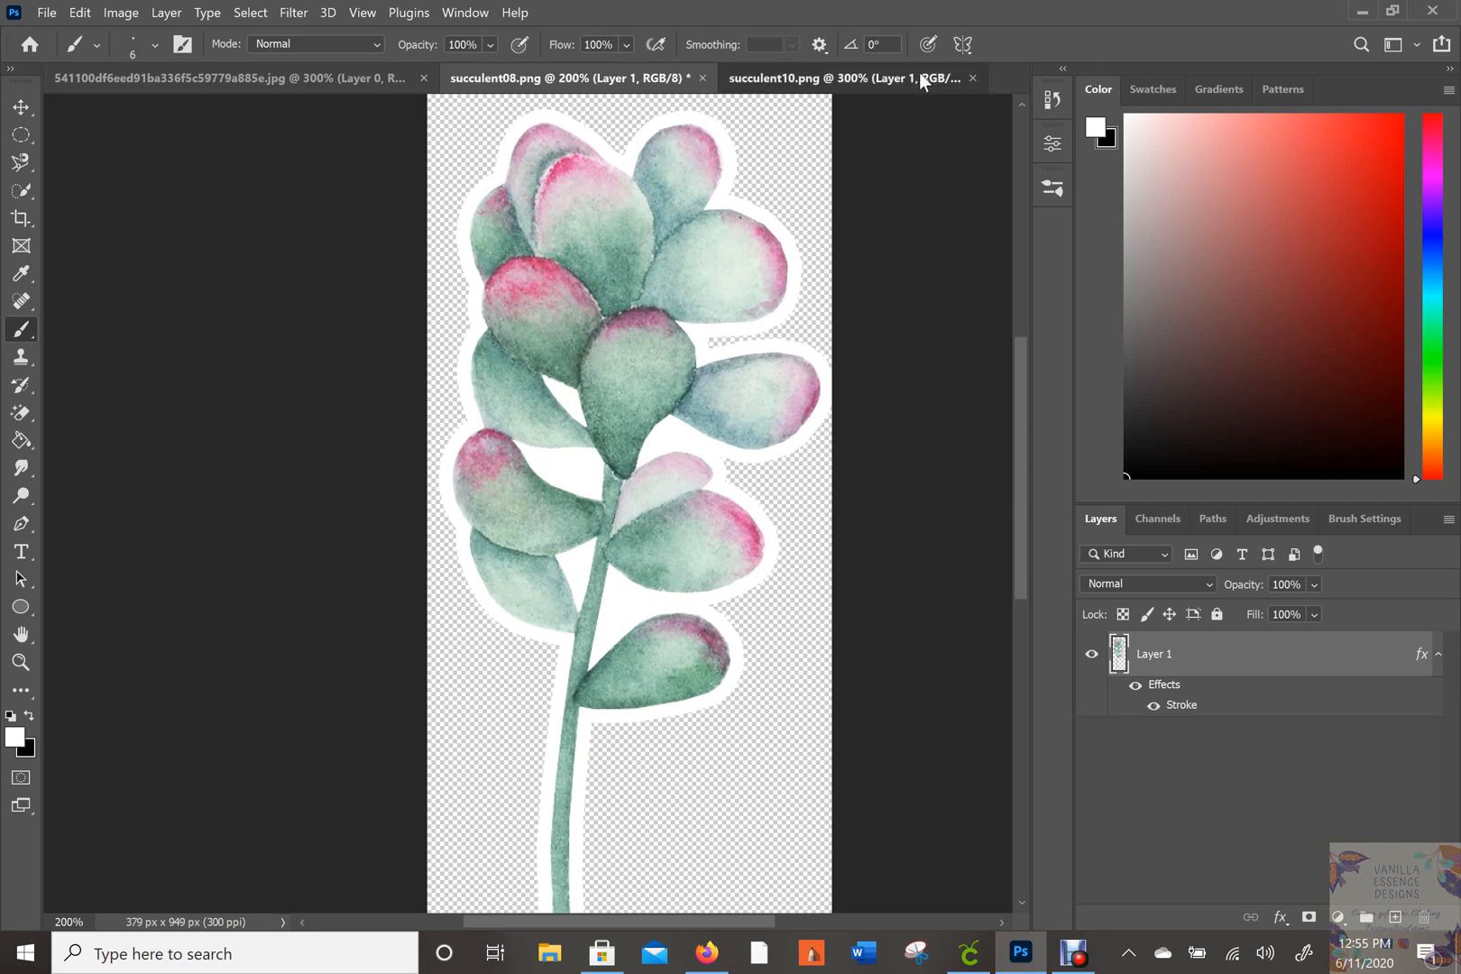